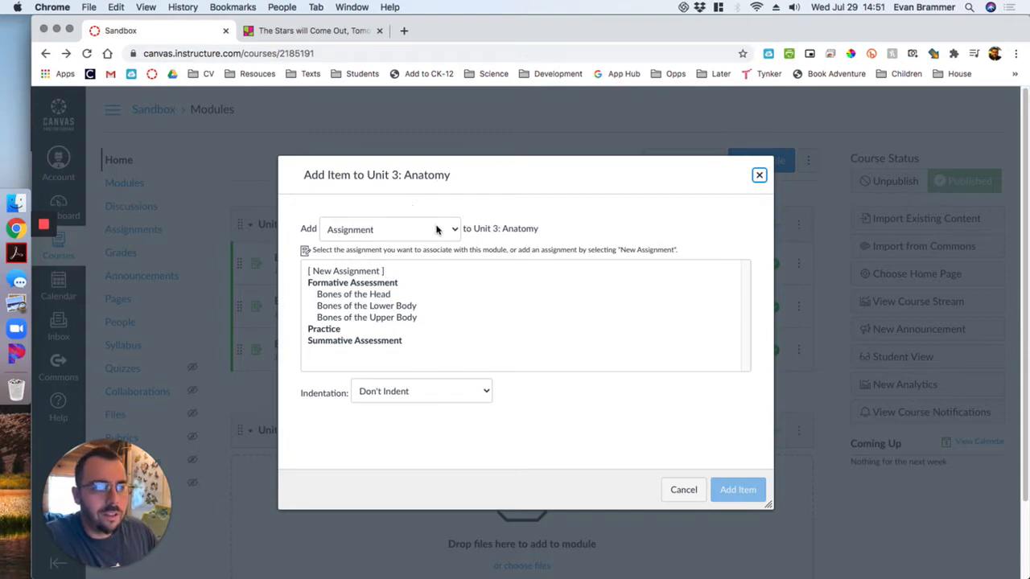
# Add a new assignment named "Stars and Moon" to the Unit 3: Anatomy module and open it for editing
pyautogui.click(367, 270)
pyautogui.click(400, 395)
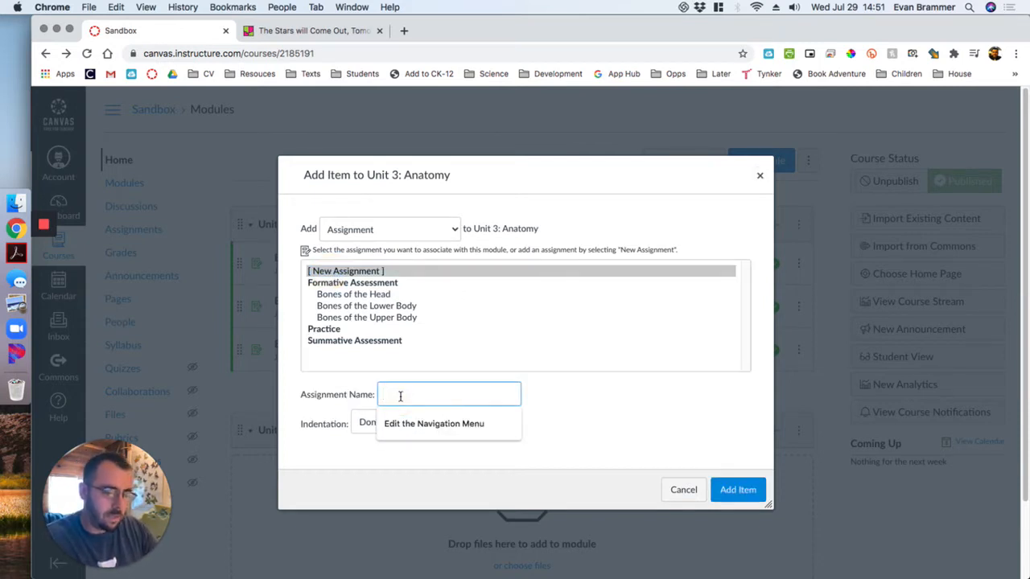
pyautogui.write('Stars and Moon')
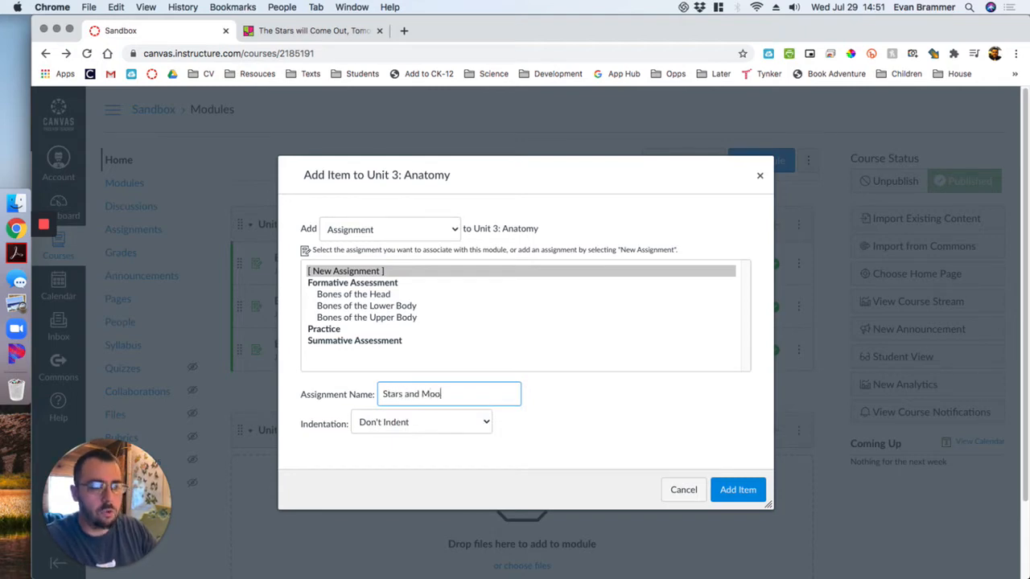
pyautogui.click(737, 489)
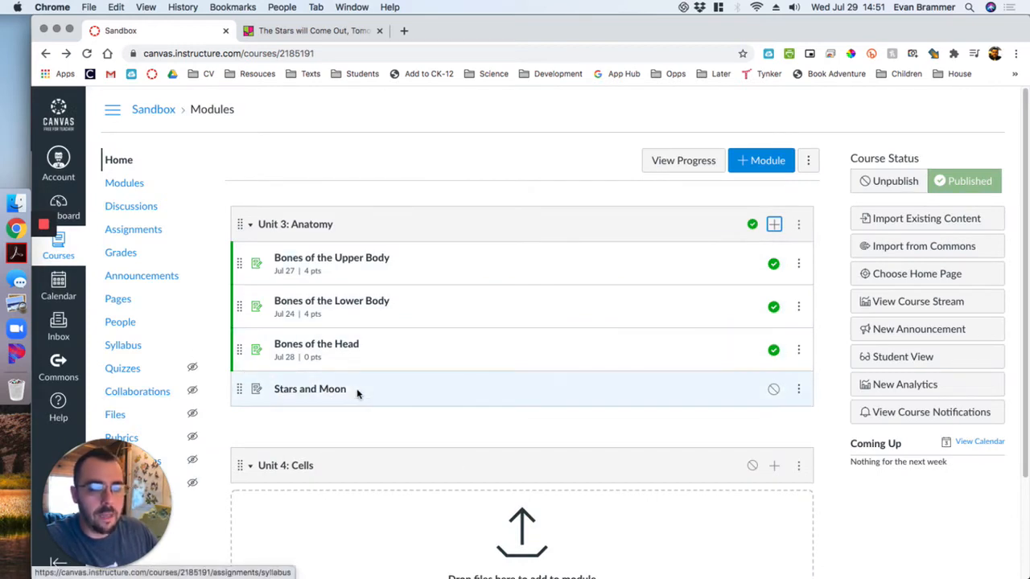
pyautogui.click(314, 390)
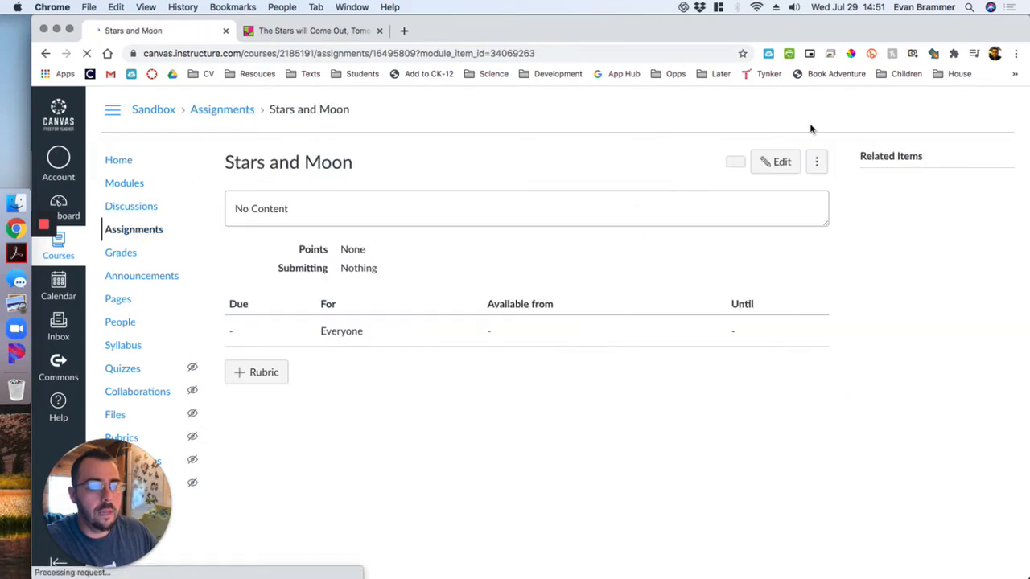
pyautogui.click(779, 164)
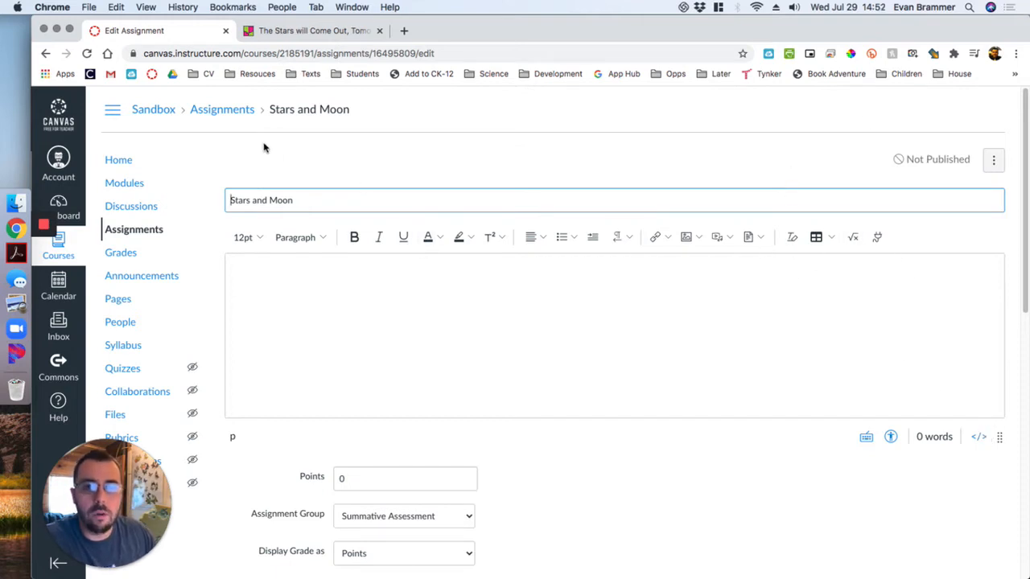
# Copy the full embed code of the Padlet "The Stars will Come Out, Tomorrow!" and return to the Canvas assignment being edited
pyautogui.click(312, 32)
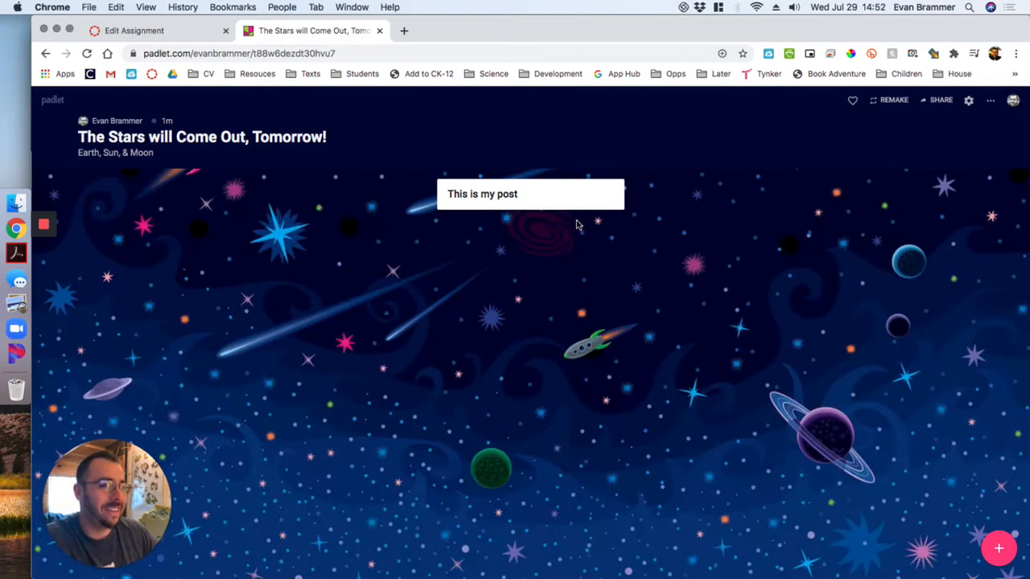
pyautogui.click(941, 99)
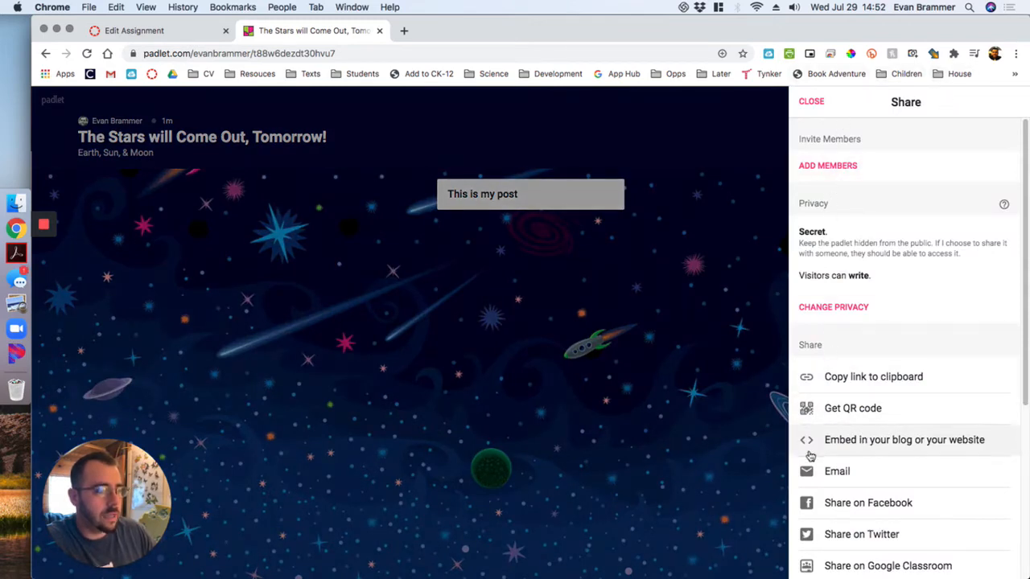
pyautogui.click(895, 442)
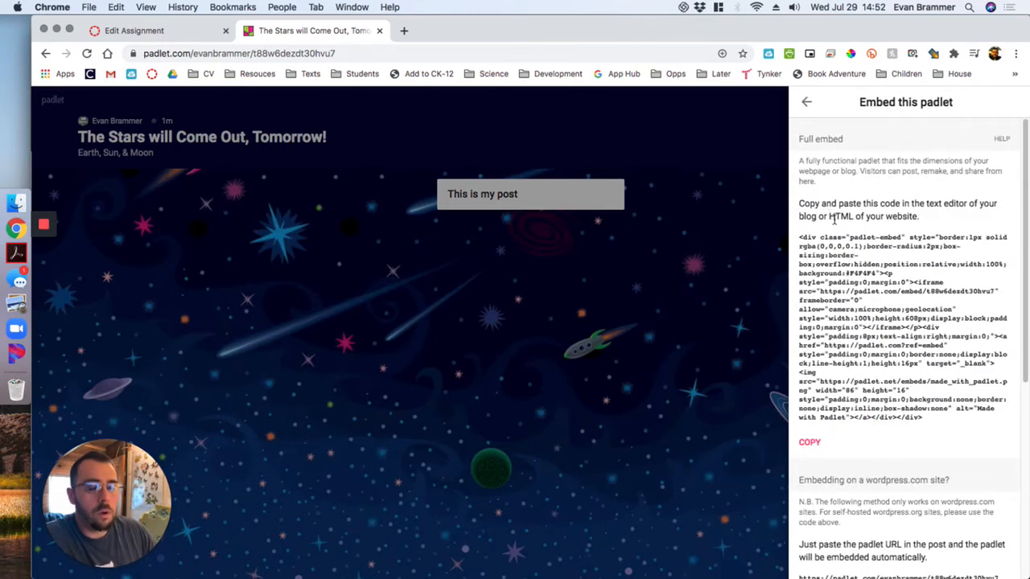
pyautogui.scroll(-1, 837, 217)
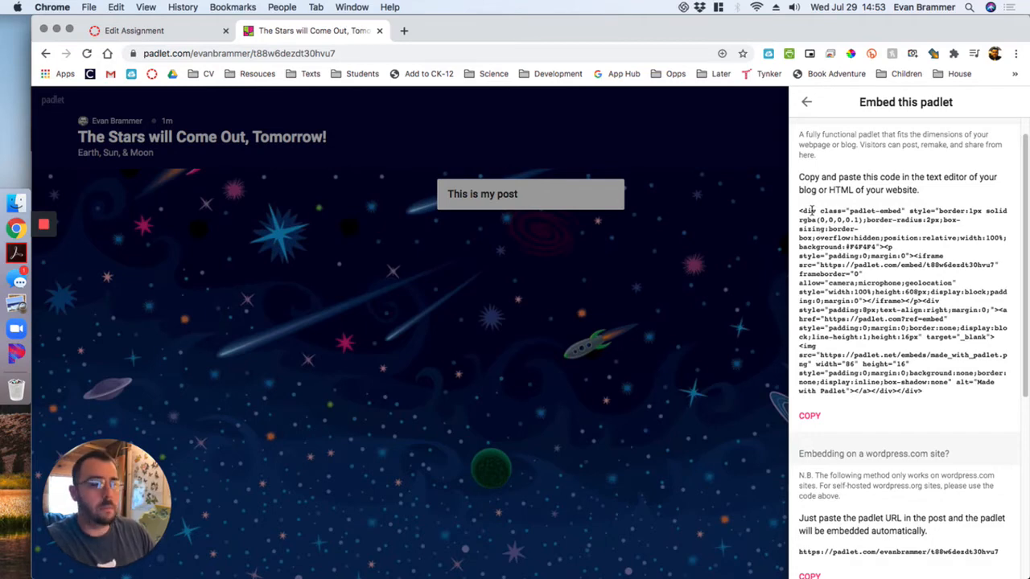
pyautogui.moveTo(799, 211); pyautogui.dragTo(907, 296)
pyautogui.click(872, 353)
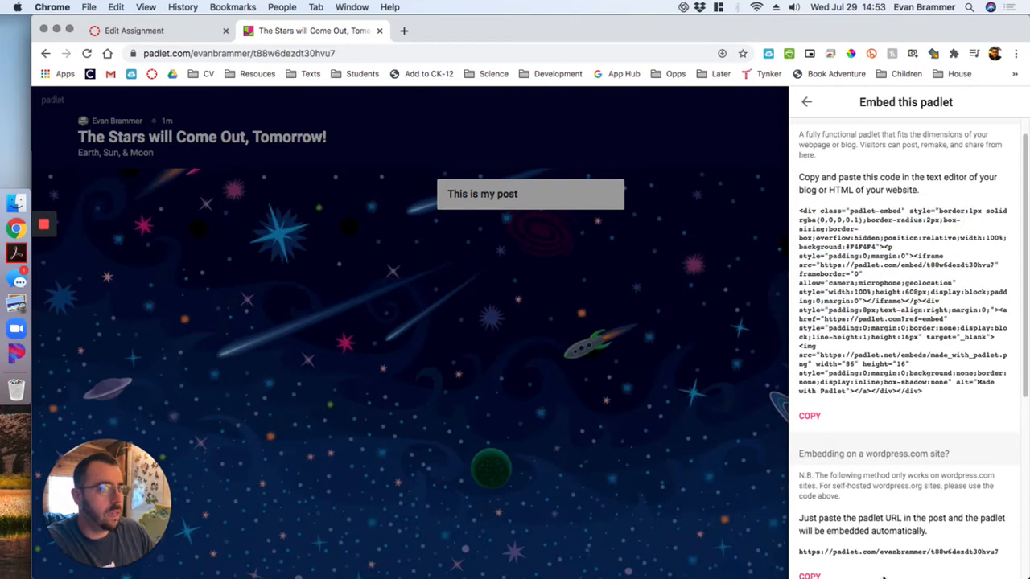
pyautogui.click(809, 418)
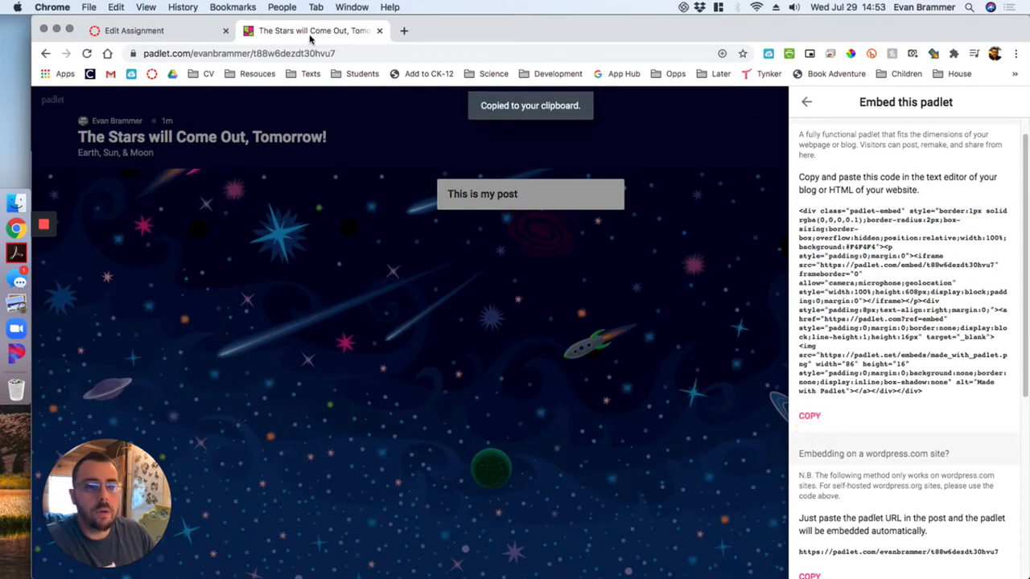
pyautogui.click(177, 37)
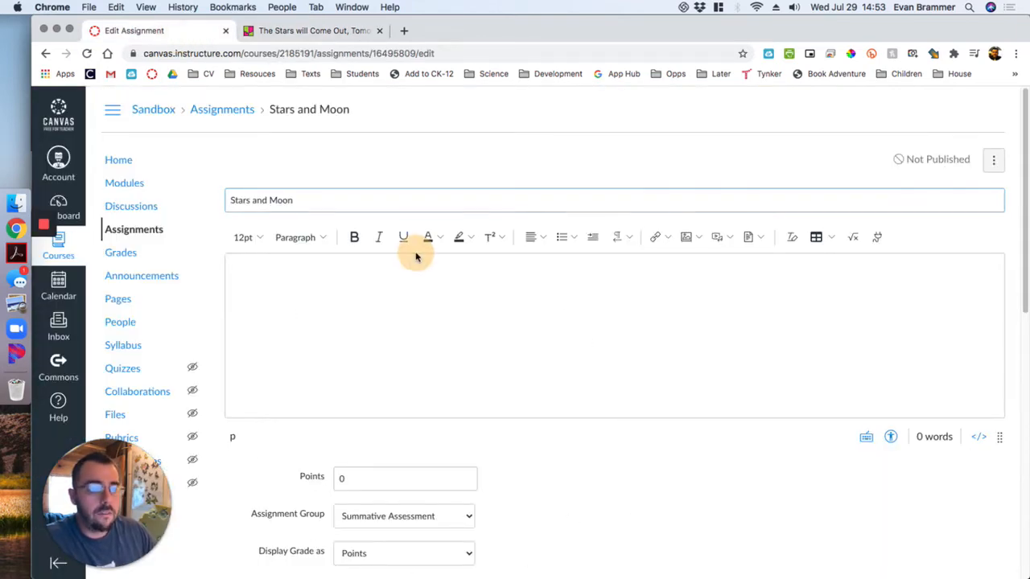
# Try pasting the Padlet embed code as plain text into the assignment description, and cut it out again
pyautogui.click(405, 314)
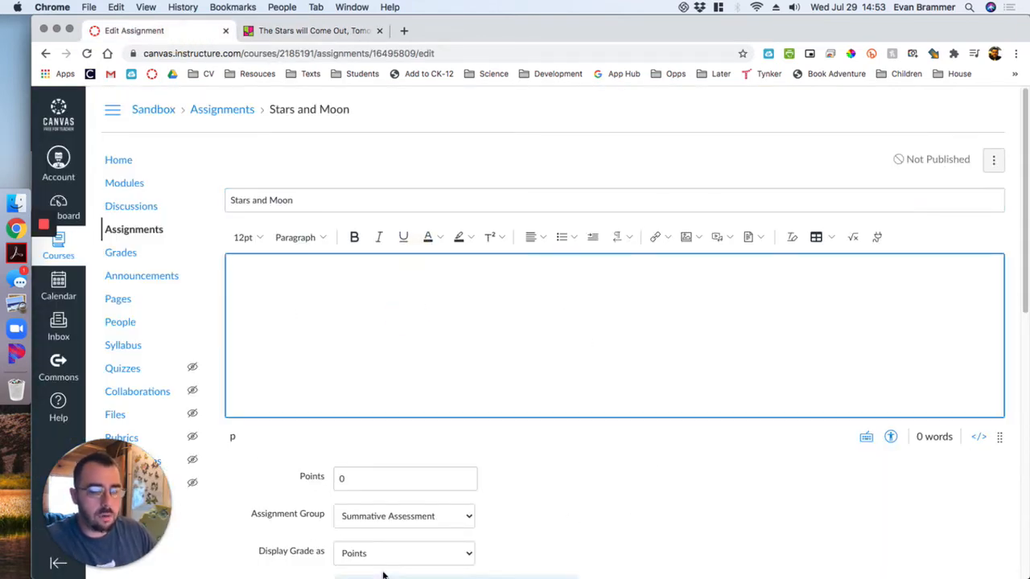
pyautogui.press('super+v')
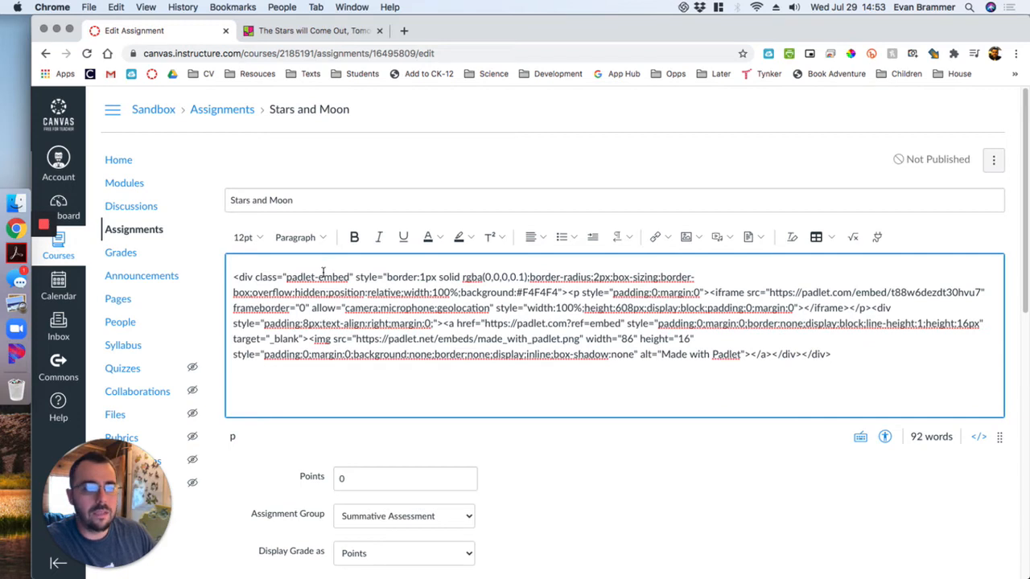
pyautogui.moveTo(231, 277); pyautogui.dragTo(888, 368)
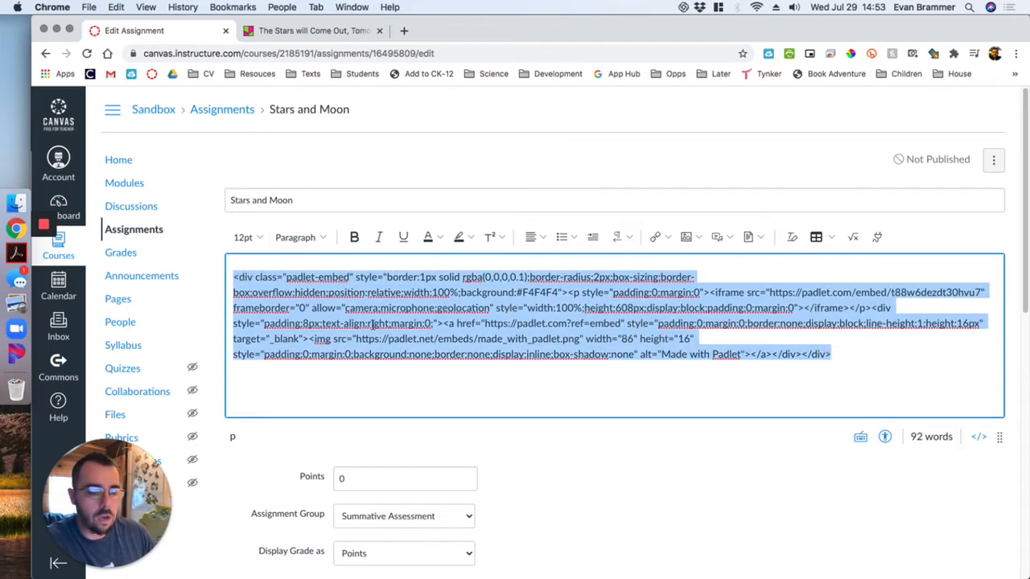
pyautogui.press('super+x')
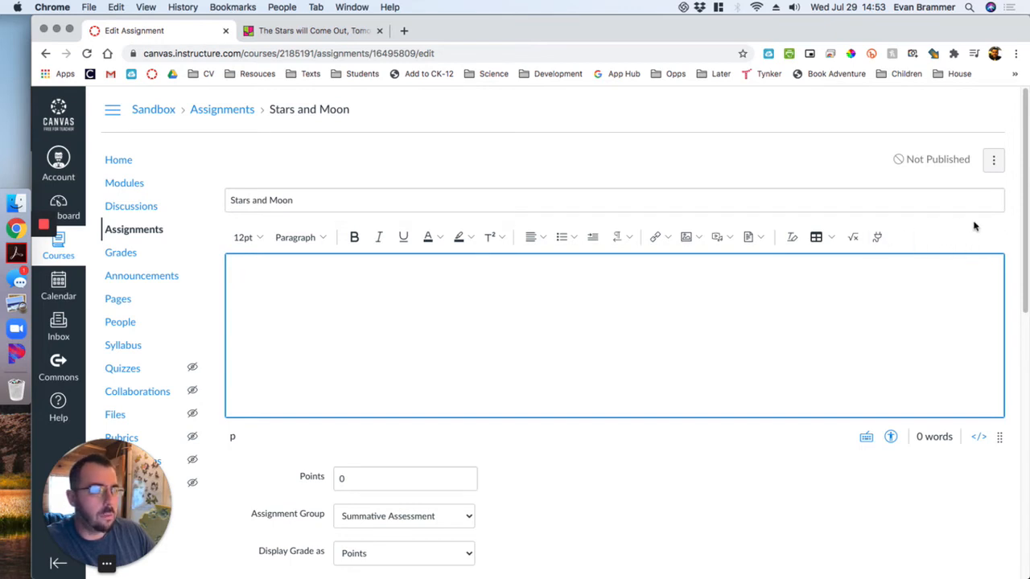
# Paste the Padlet embed code into the HTML source of the assignment description and return to the rich content view
pyautogui.click(978, 438)
pyautogui.click(322, 258)
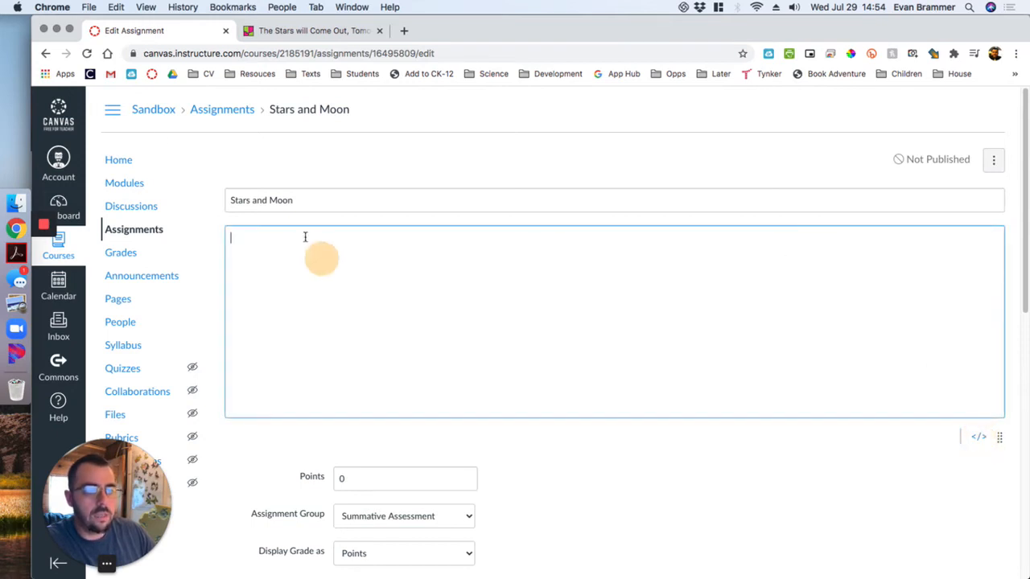
pyautogui.click(981, 438)
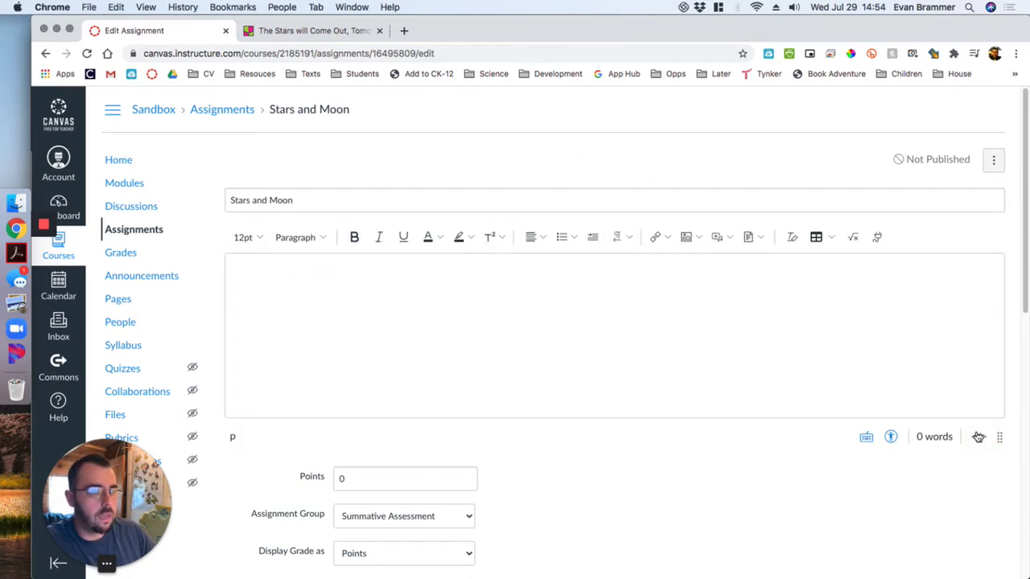
pyautogui.click(976, 439)
pyautogui.click(341, 301)
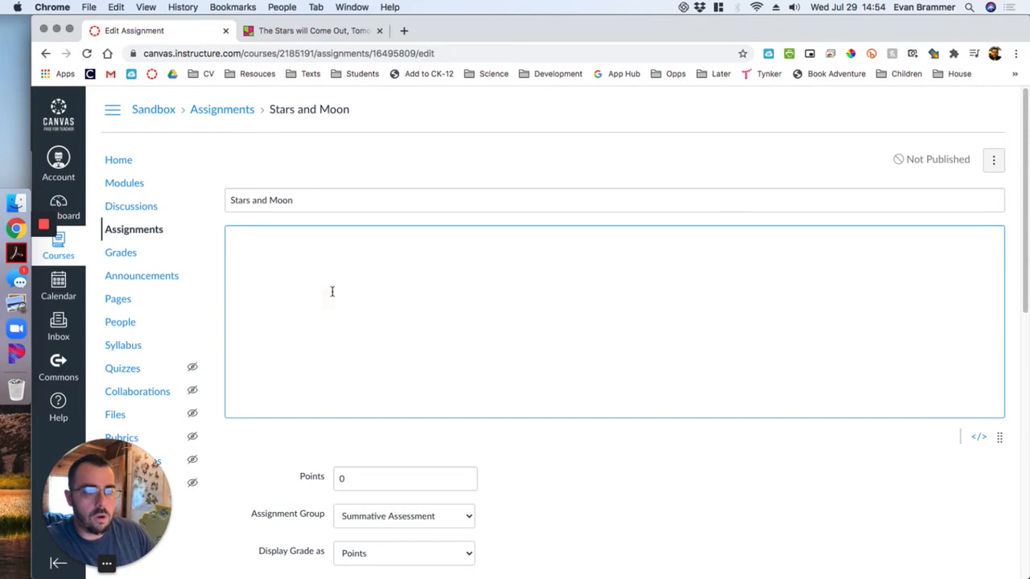
pyautogui.press('super+v')
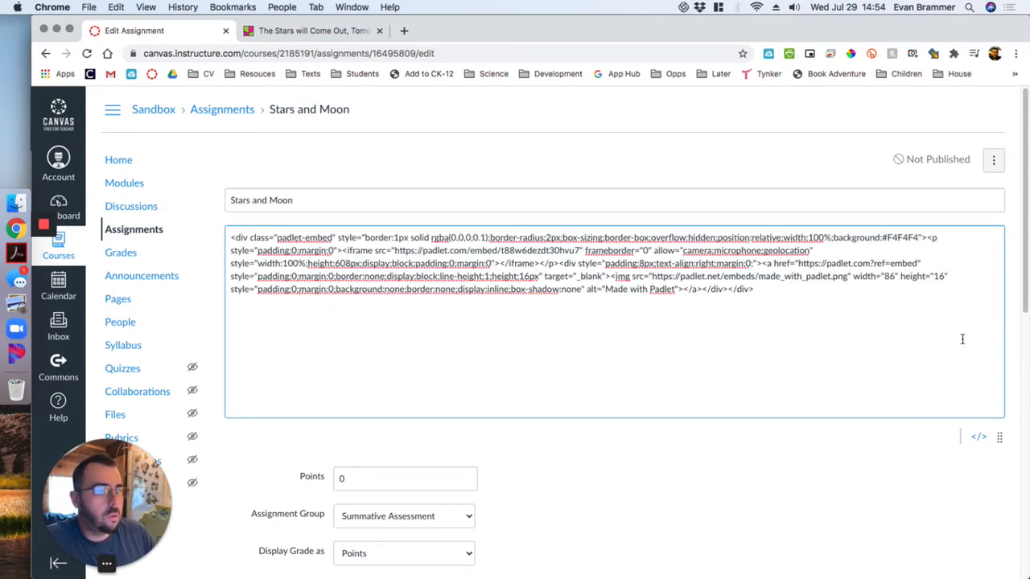
pyautogui.moveTo(226, 236); pyautogui.dragTo(857, 340)
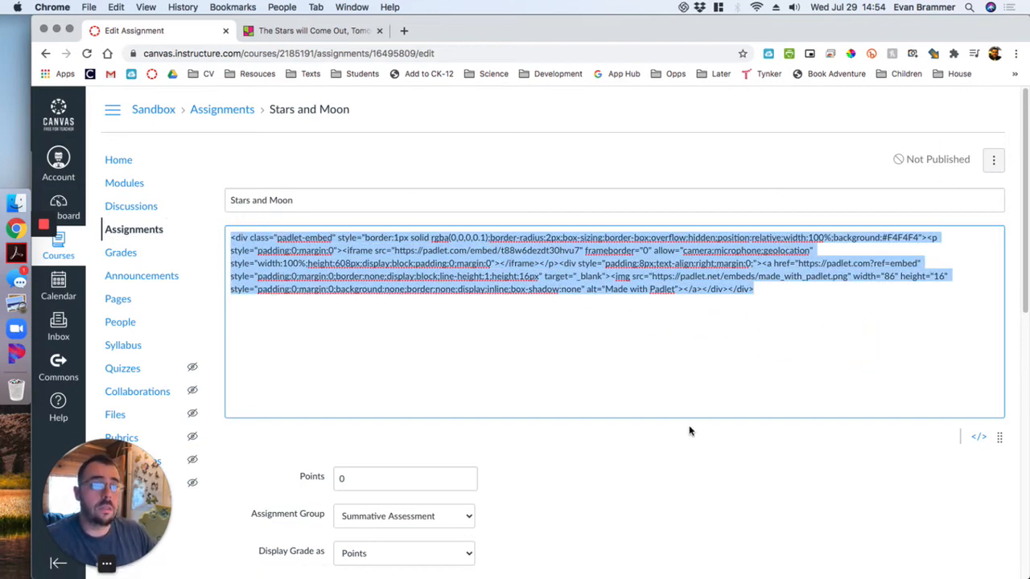
pyautogui.click(975, 440)
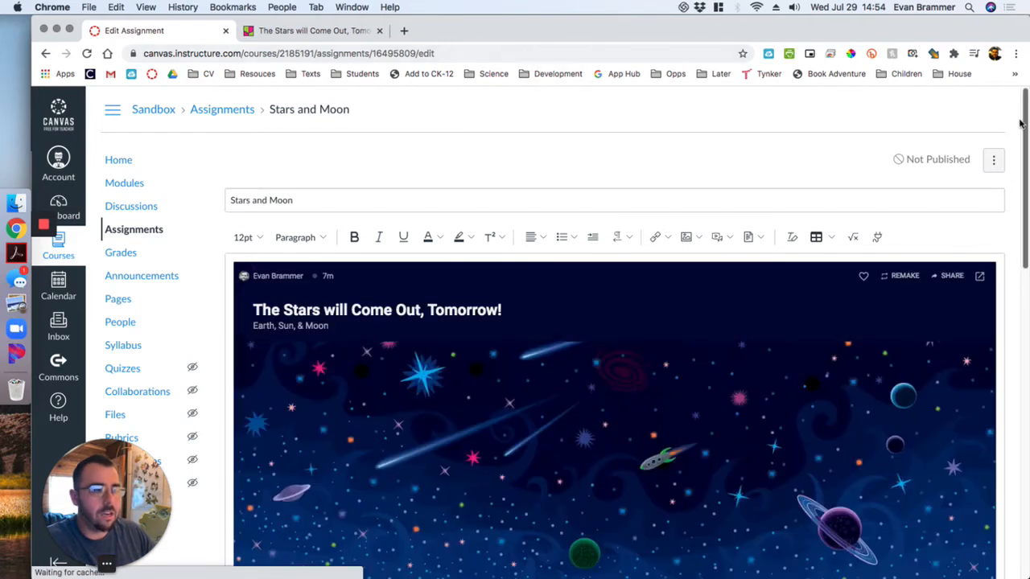
# Save and publish the Stars and Moon assignment, and check the embedded Padlet on its page
pyautogui.scroll(-3, 1015, 177)
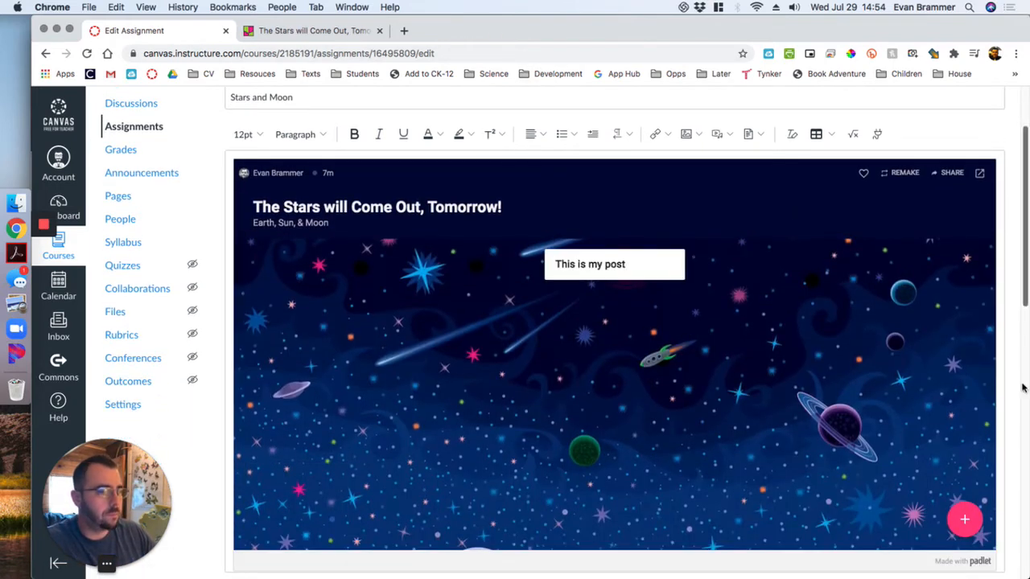
pyautogui.scroll(-10, 1012, 312)
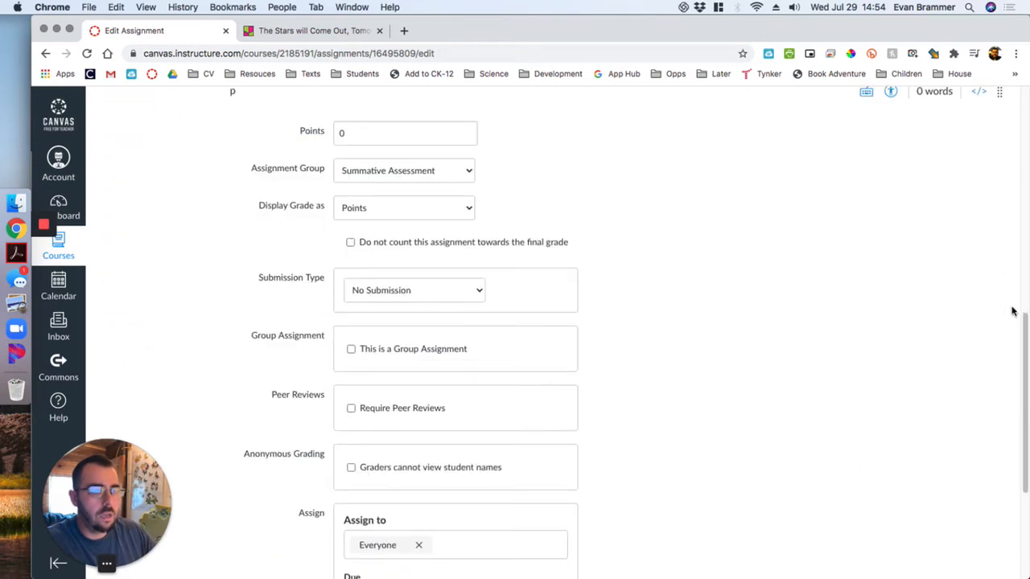
pyautogui.scroll(-1, 542, 274)
pyautogui.scroll(-4, 602, 330)
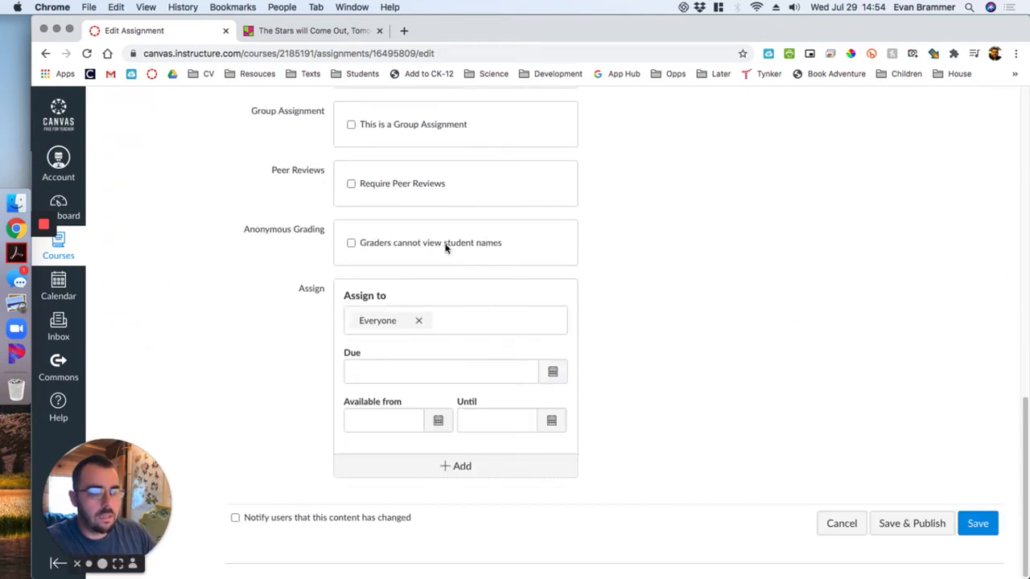
pyautogui.click(917, 523)
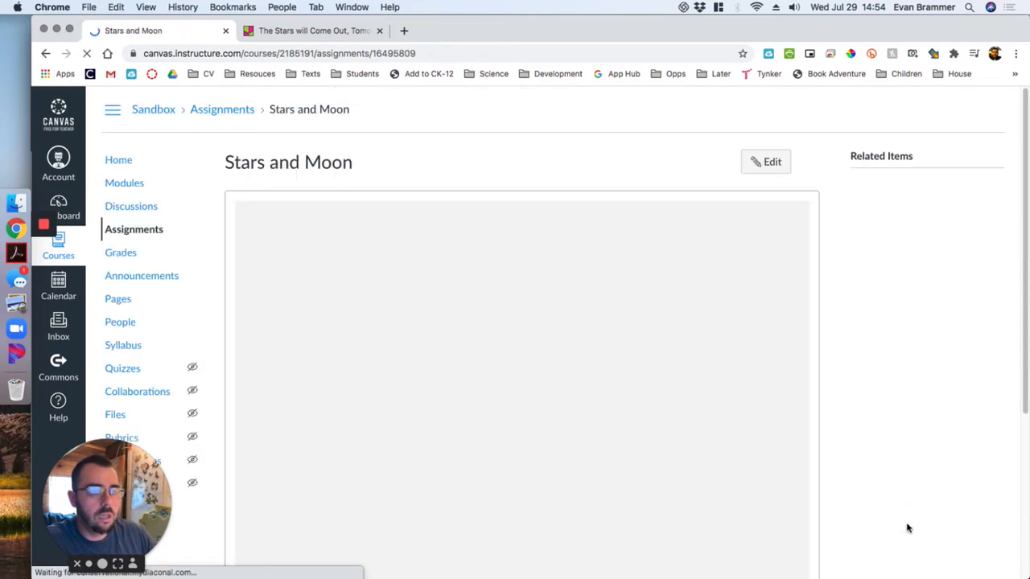
pyautogui.scroll(-3, 926, 297)
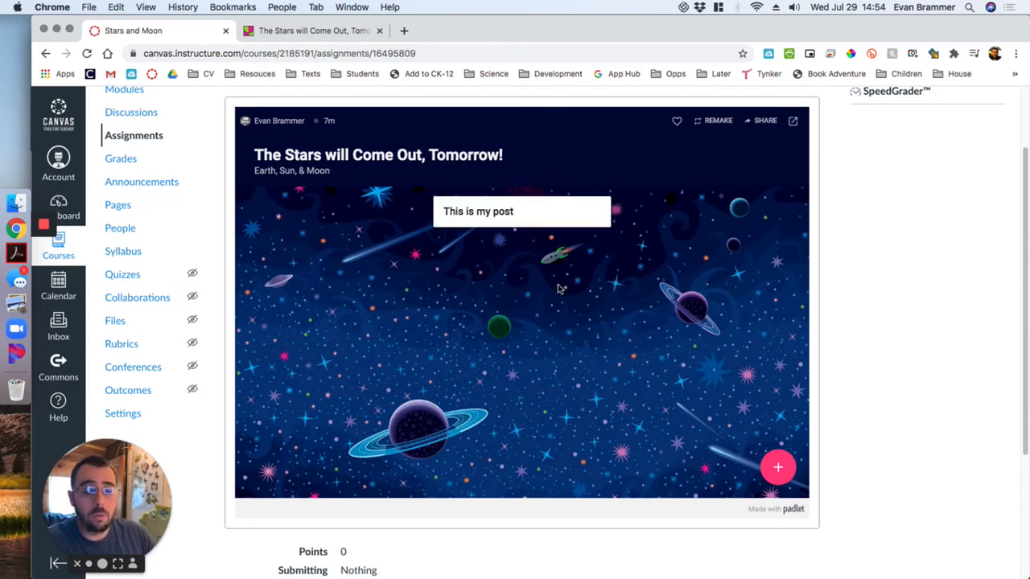
pyautogui.scroll(1, 292, 150)
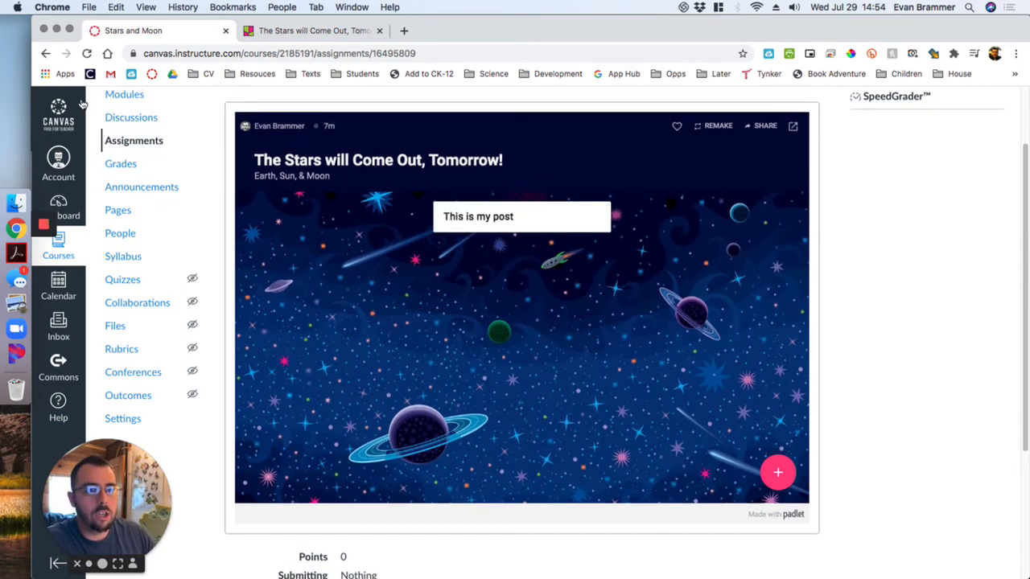
# Start a new course discussion with the topic title "Sun and Moon"
pyautogui.click(131, 118)
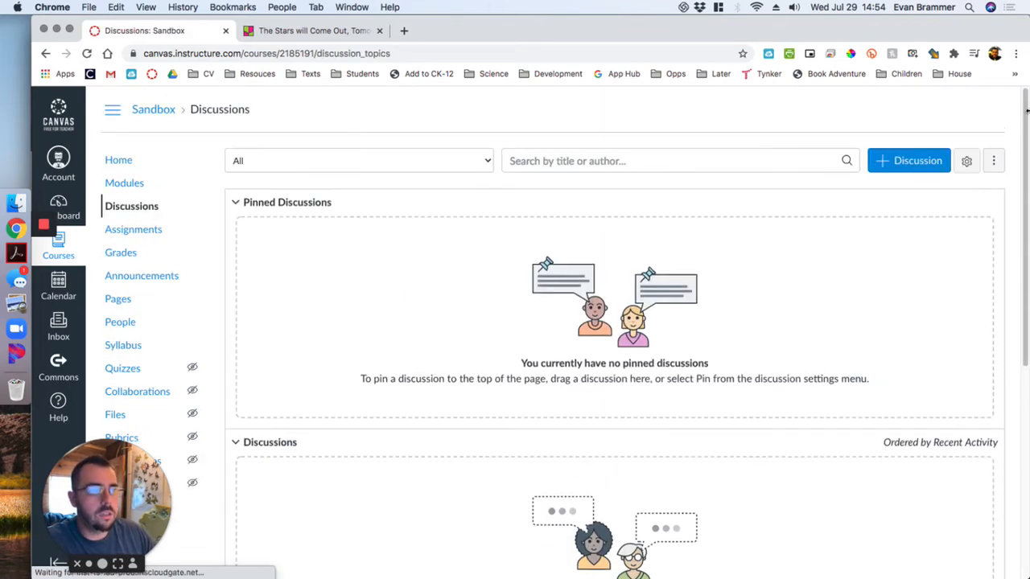
pyautogui.click(935, 159)
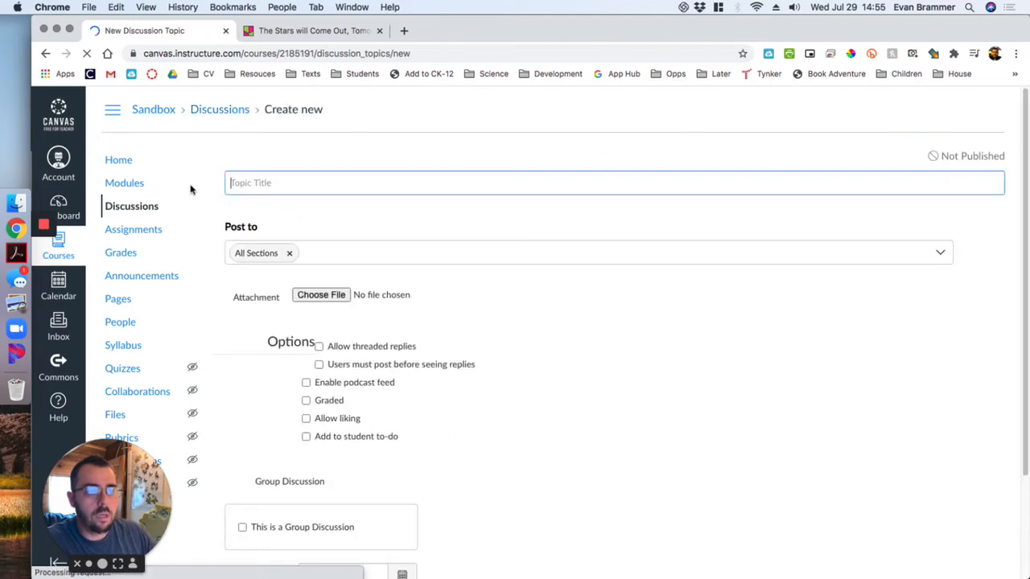
pyautogui.click(303, 191)
pyautogui.write('Sun and Moon')
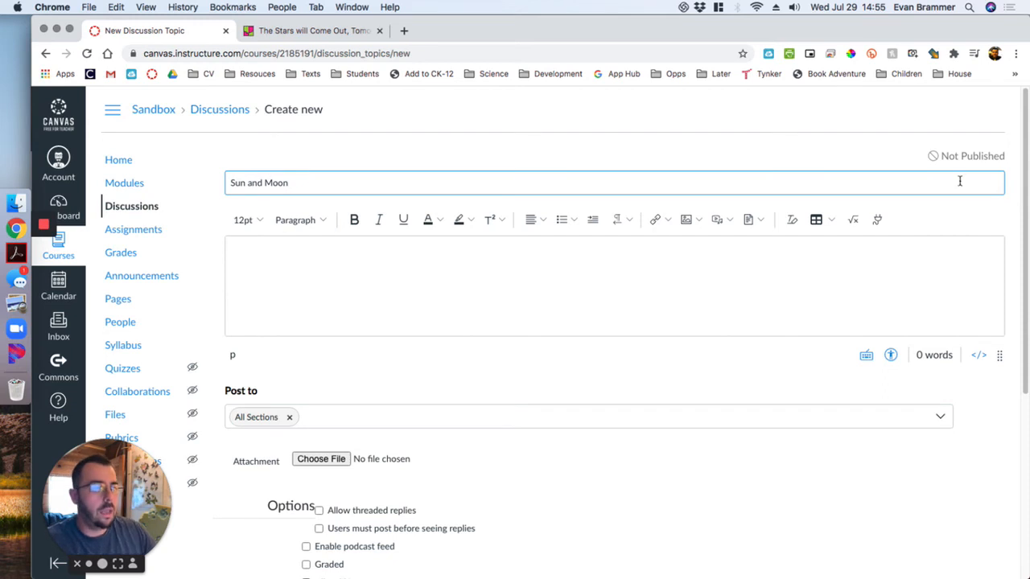
# Embed the Padlet in the discussion body by pasting its code as HTML, and place the text cursor above it
pyautogui.click(823, 257)
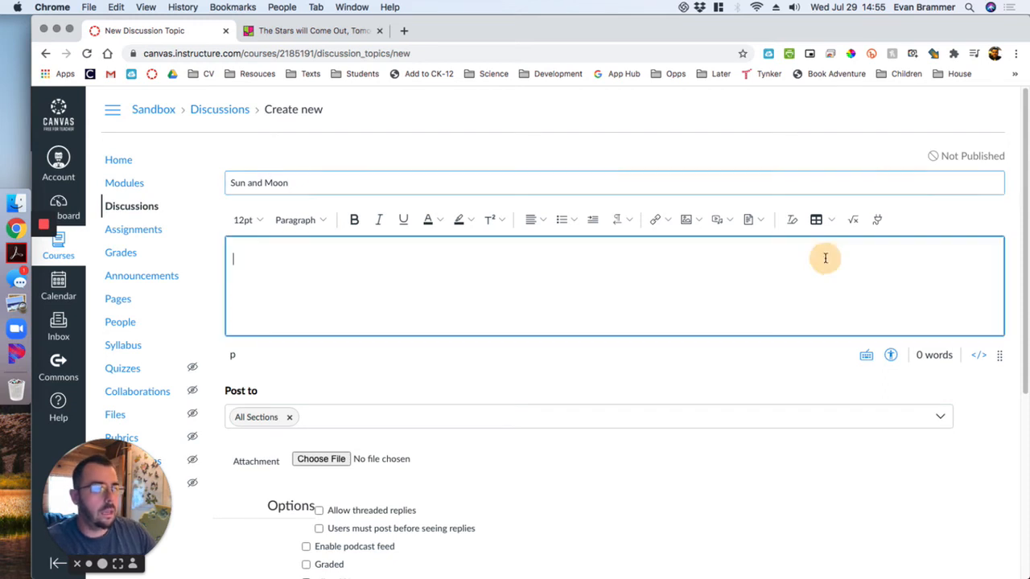
pyautogui.click(980, 355)
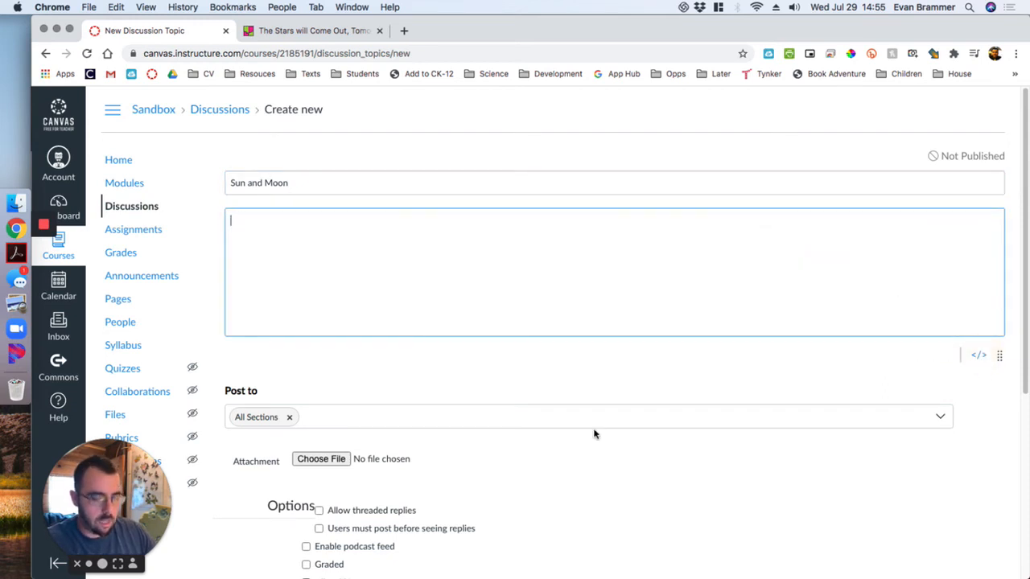
pyautogui.press('super+v')
pyautogui.click(979, 354)
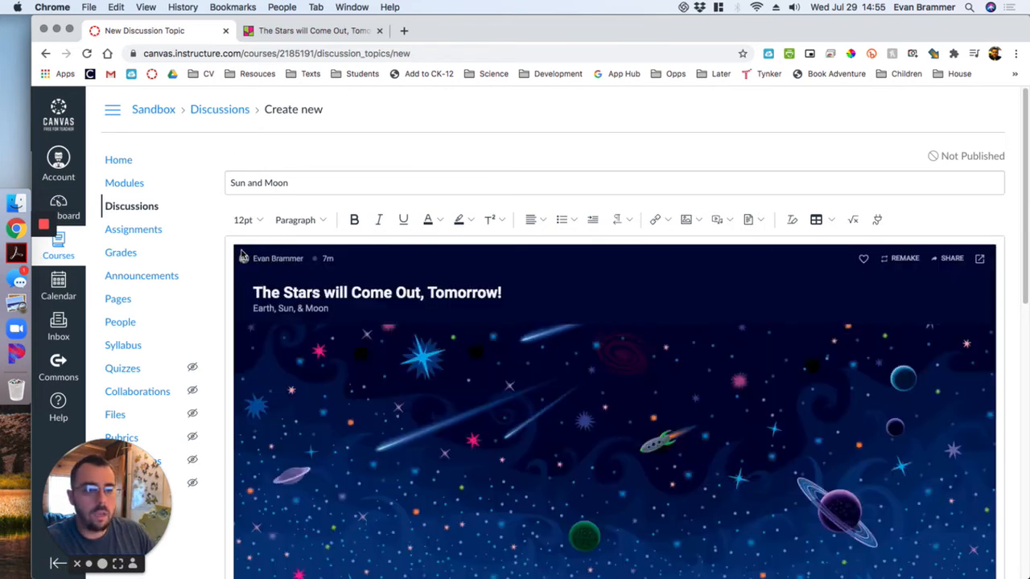
pyautogui.click(229, 248)
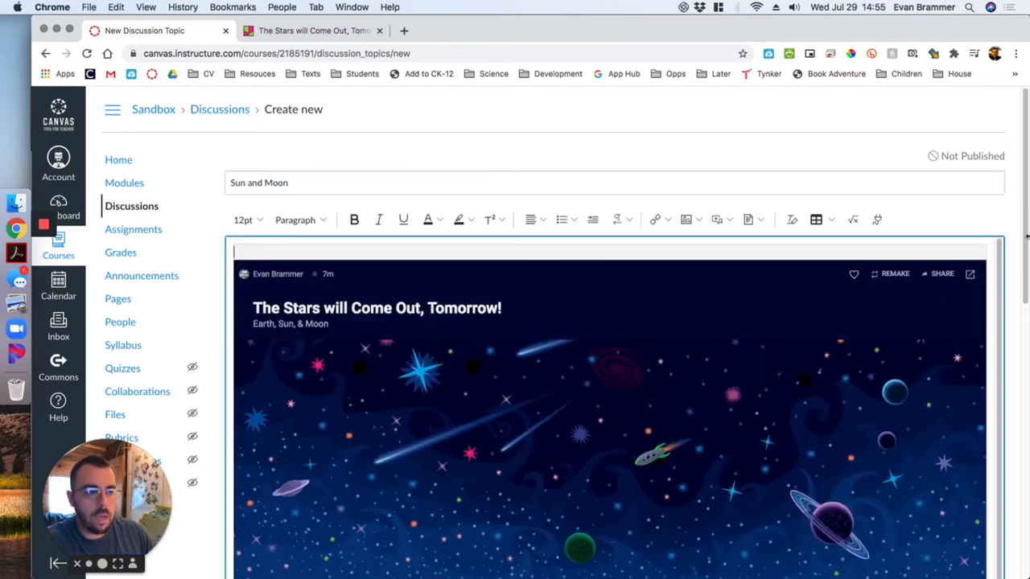
# Remove the pasted Padlet embed code from the HTML source of the discussion body
pyautogui.scroll(-2, 1009, 248)
pyautogui.scroll(-3, 1001, 490)
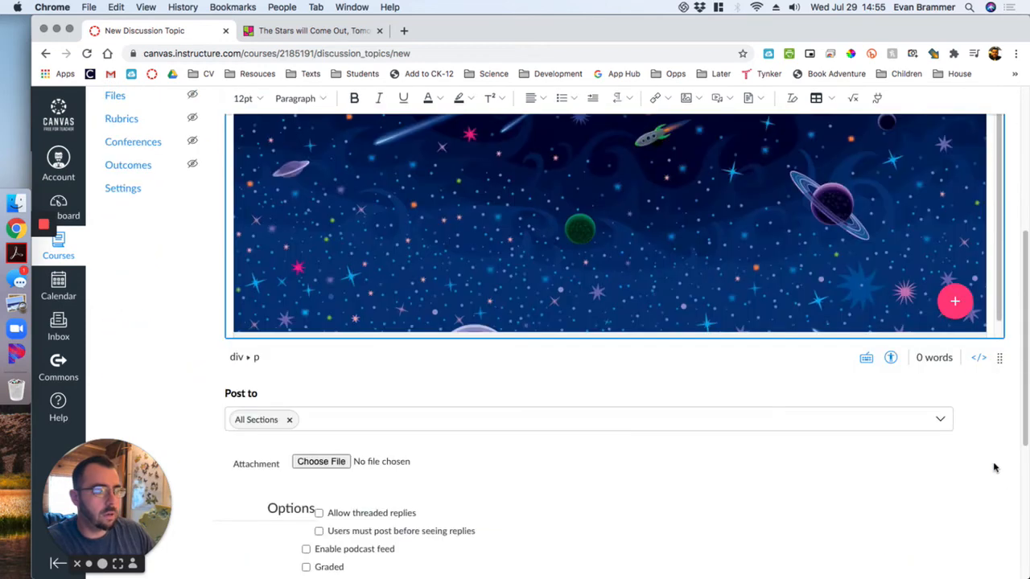
pyautogui.click(977, 357)
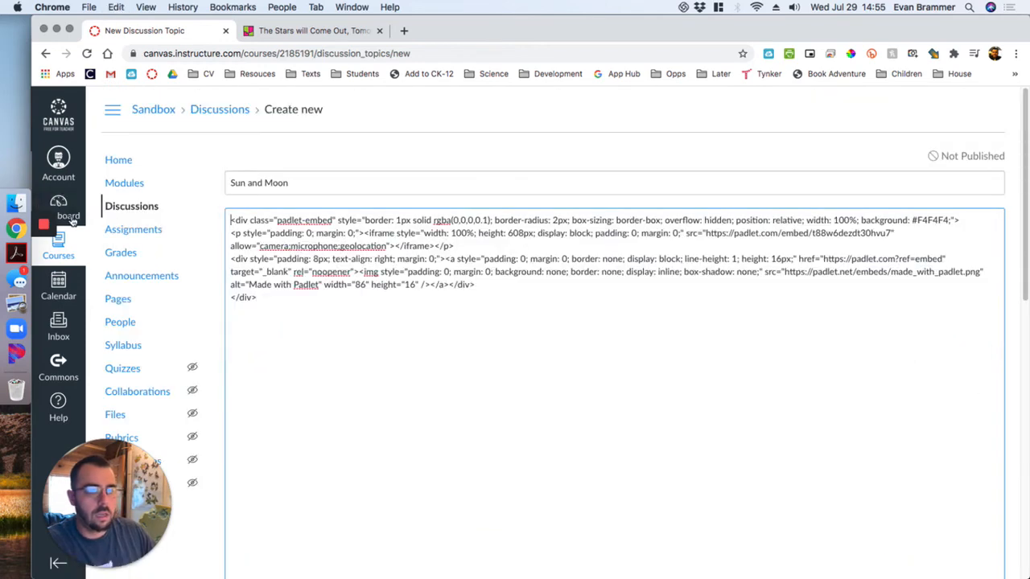
pyautogui.press('Tab')
pyautogui.press('super+a')
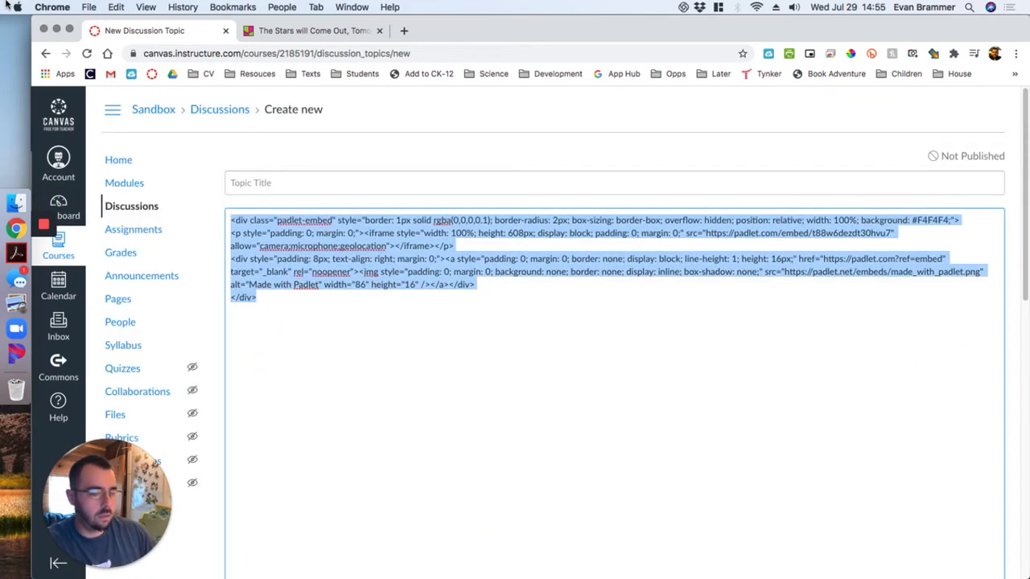
pyautogui.press('BackSpace')
# Enter "Sun and Moon" as the topic title again and return the empty discussion body to the rich content view
pyautogui.click(325, 183)
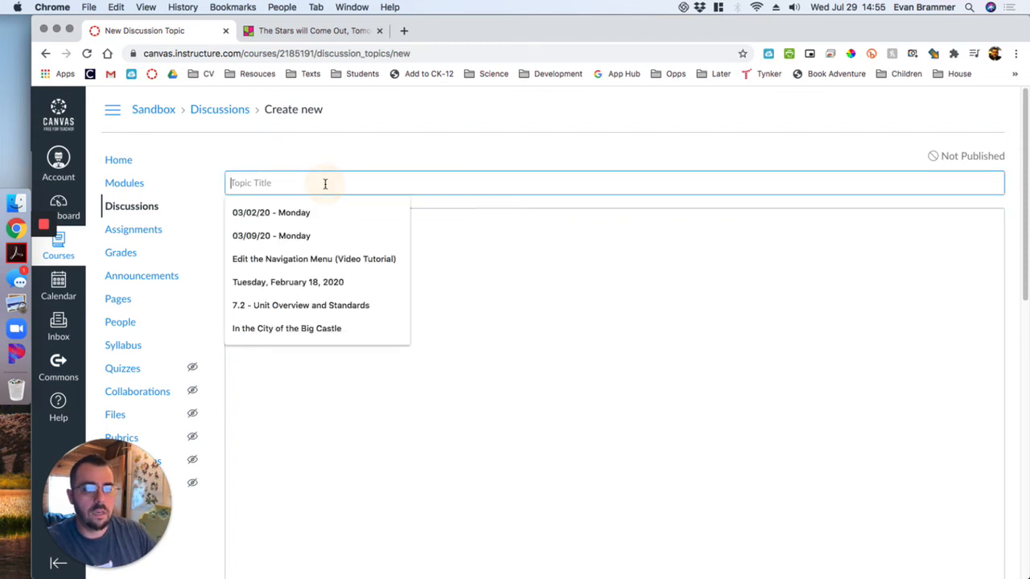
pyautogui.write('Sun ')
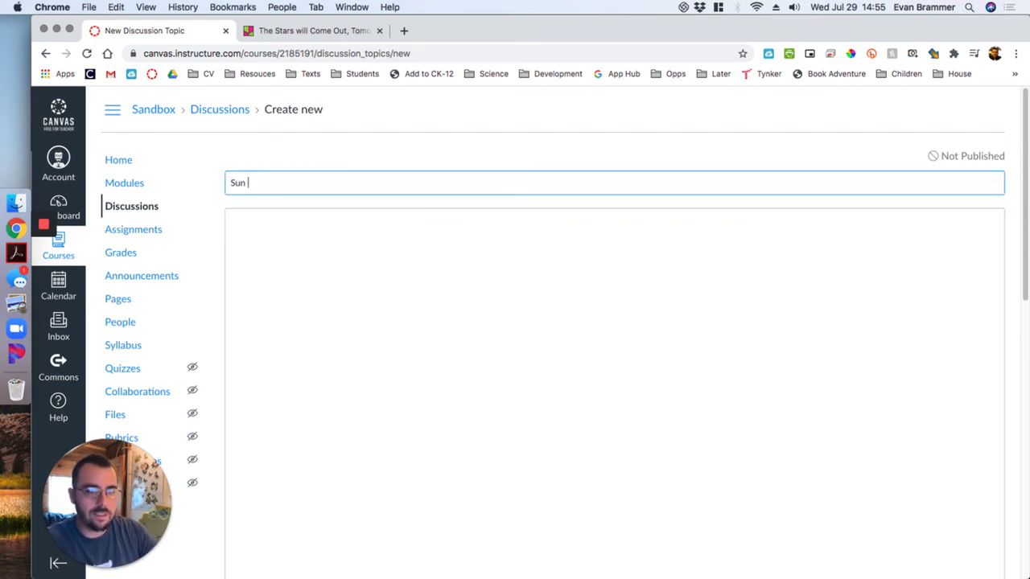
pyautogui.write('and Moon')
pyautogui.scroll(-15, 1005, 404)
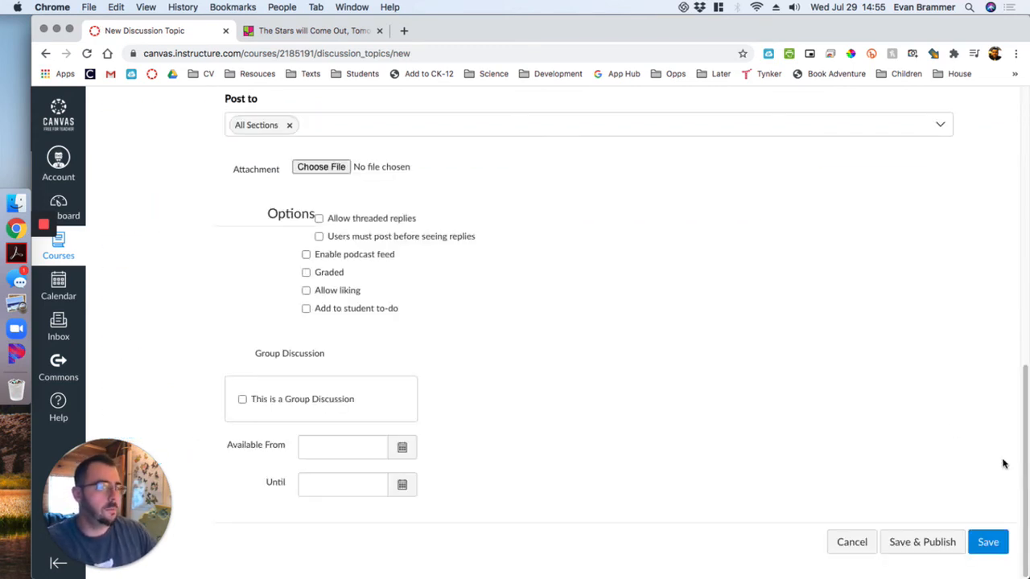
pyautogui.scroll(15, 988, 466)
pyautogui.scroll(-3, 984, 391)
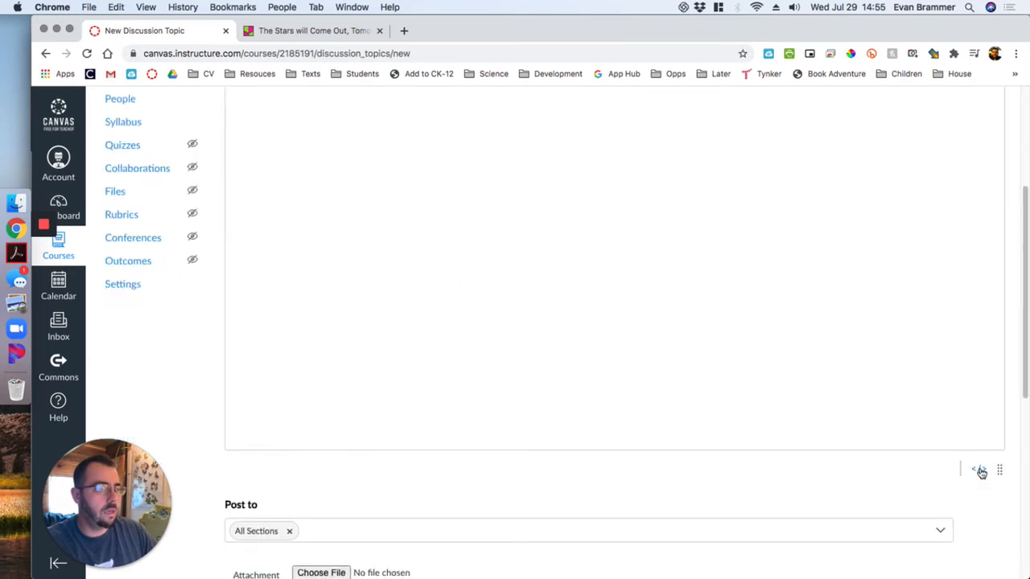
pyautogui.scroll(3, 432, 309)
pyautogui.scroll(-1, 719, 228)
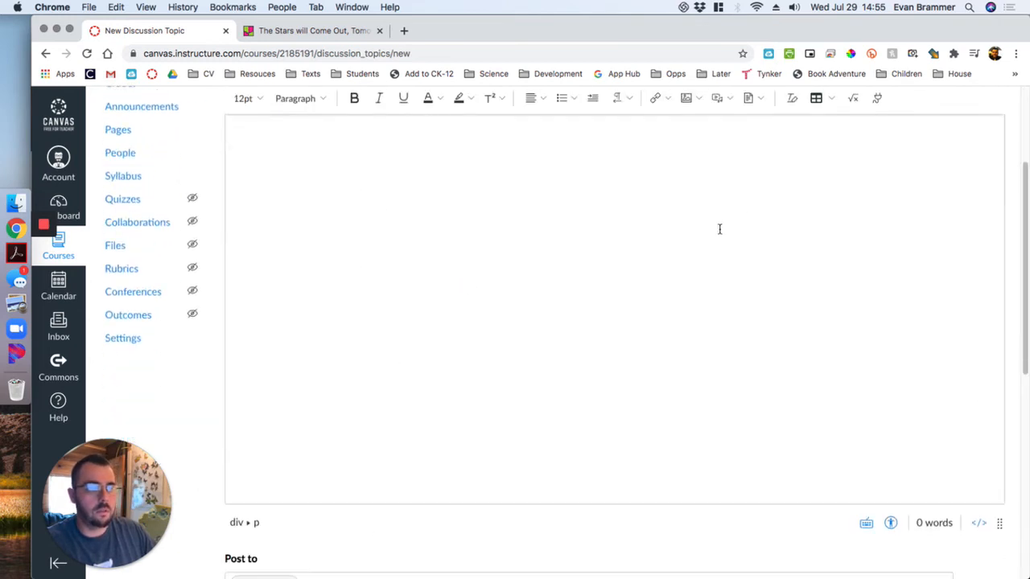
pyautogui.scroll(4, 719, 227)
# Write "Please add to the padlet and then comment below with your thoughts of two different other students." in the discussion body
pyautogui.click(392, 286)
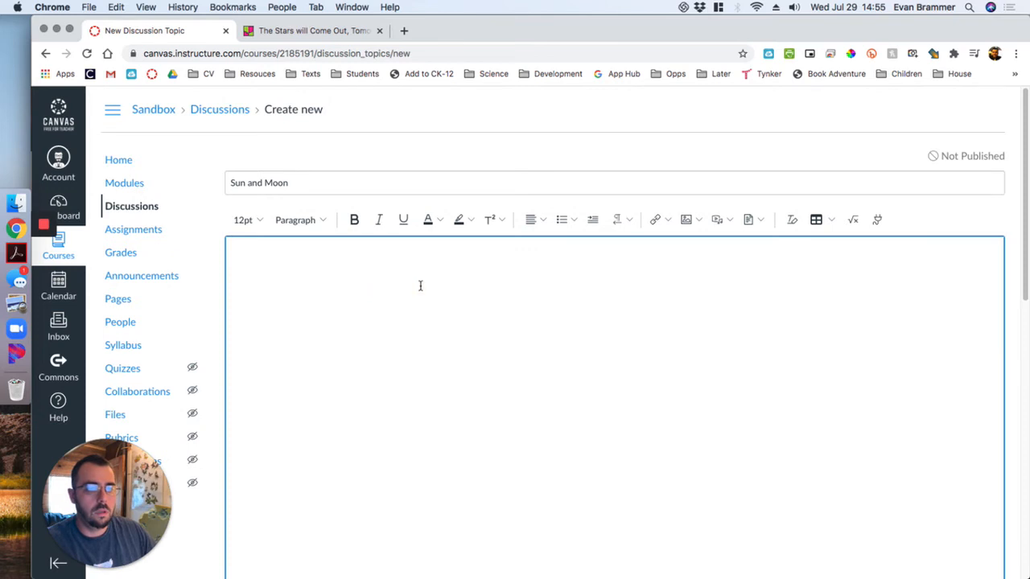
pyautogui.write('O')
pyautogui.write('l')
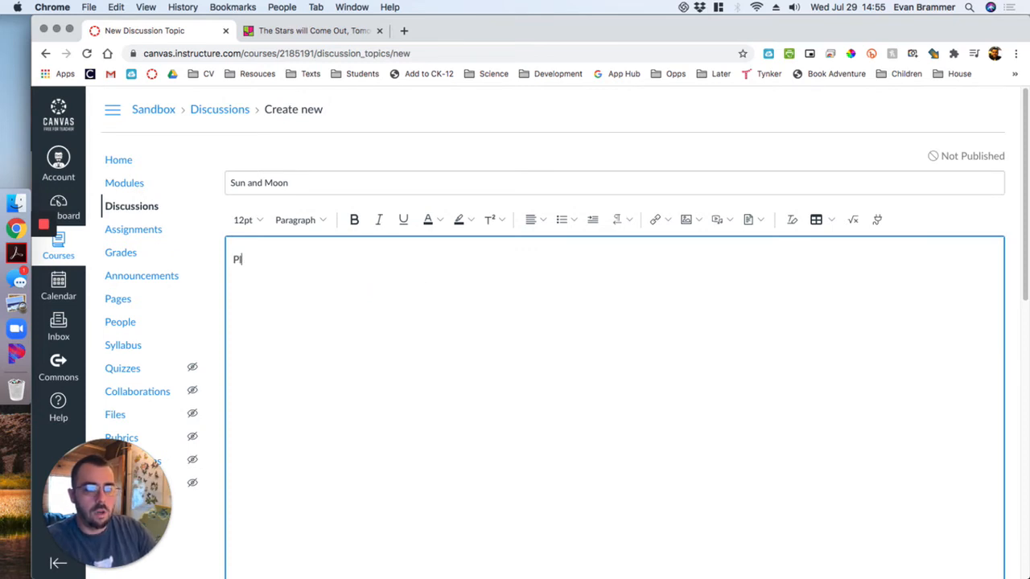
pyautogui.write('ease add to the padlet ')
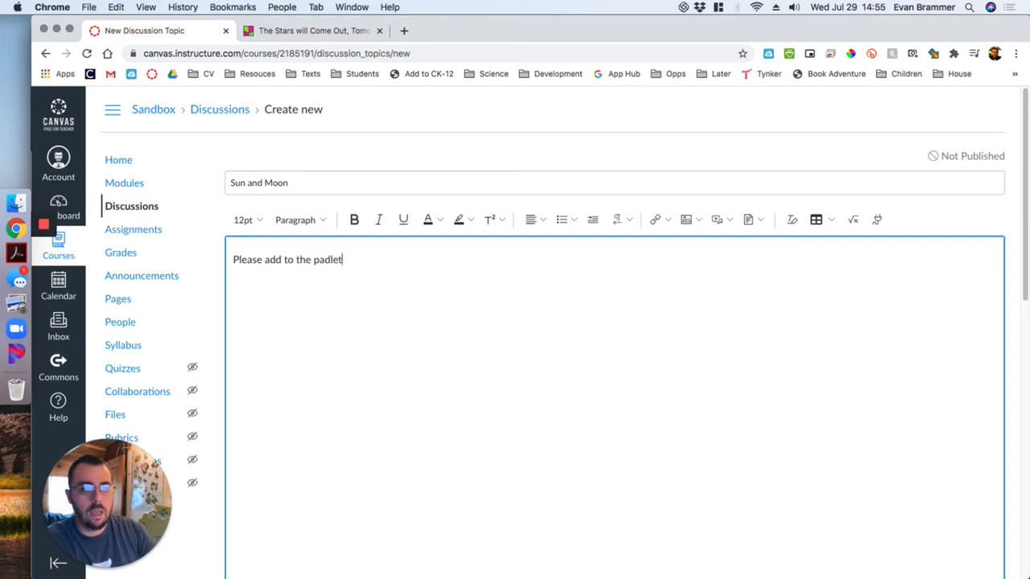
pyautogui.write(' and then comment b')
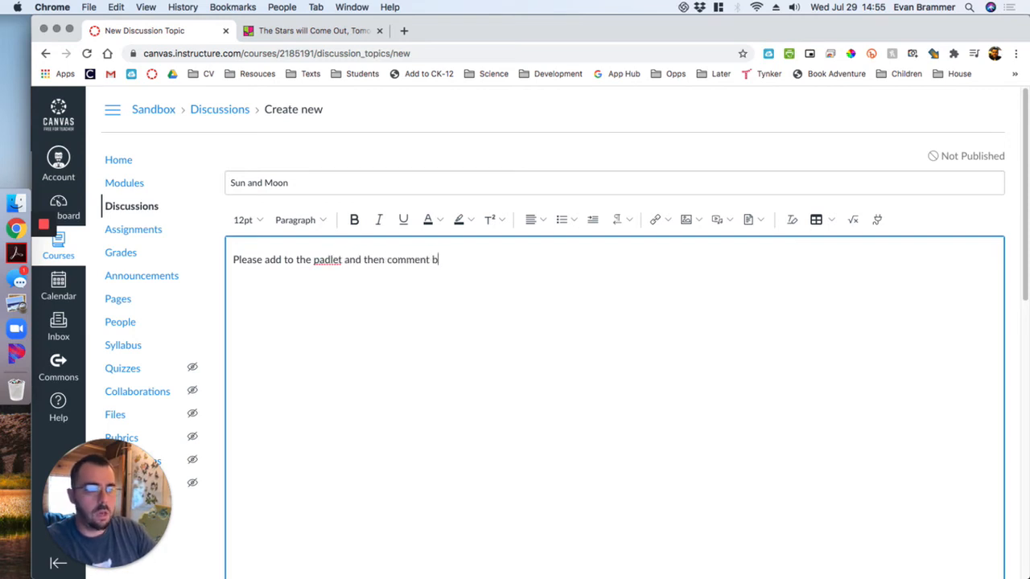
pyautogui.write('elow wi')
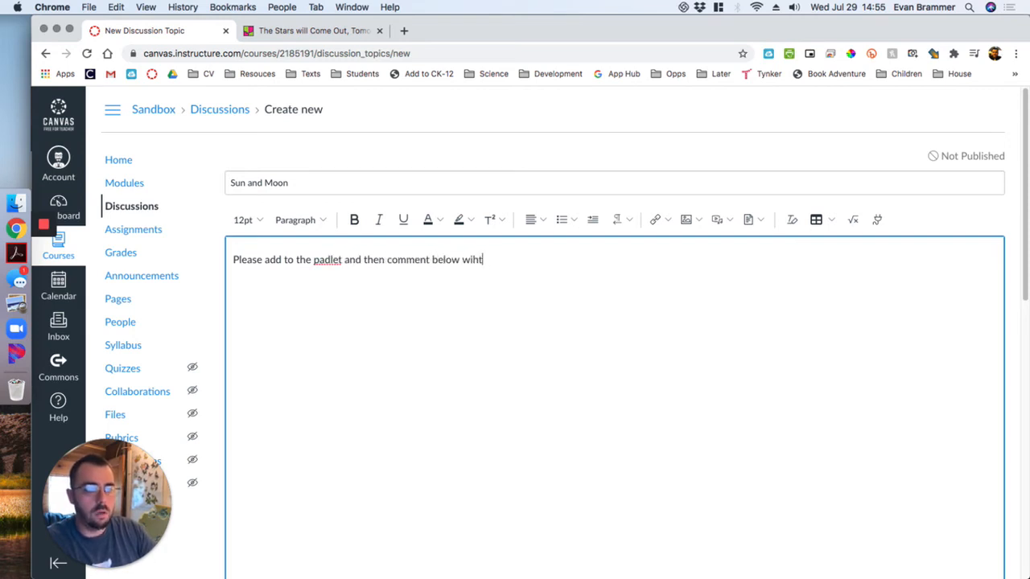
pyautogui.write('th your though')
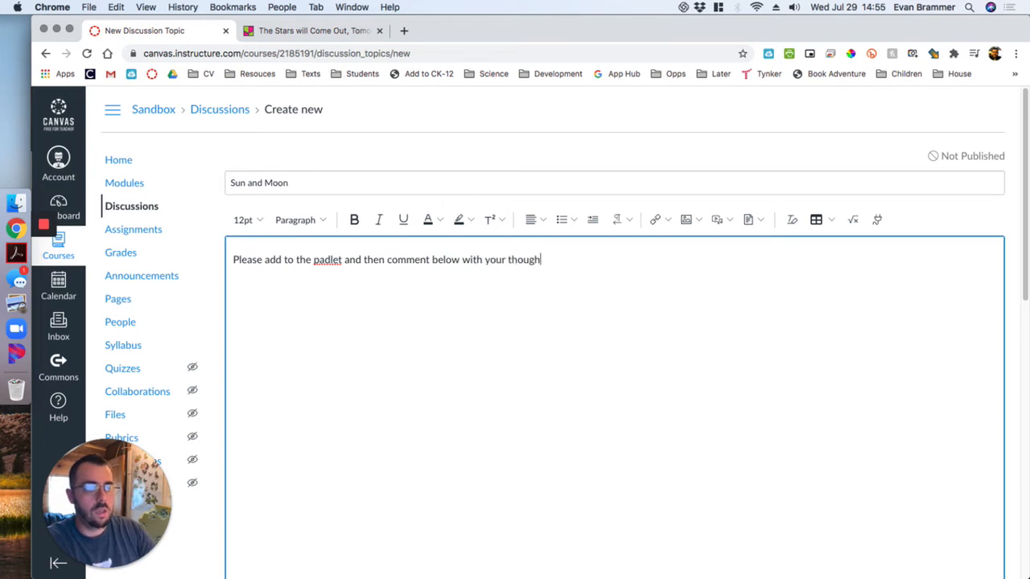
pyautogui.write('ts of two d')
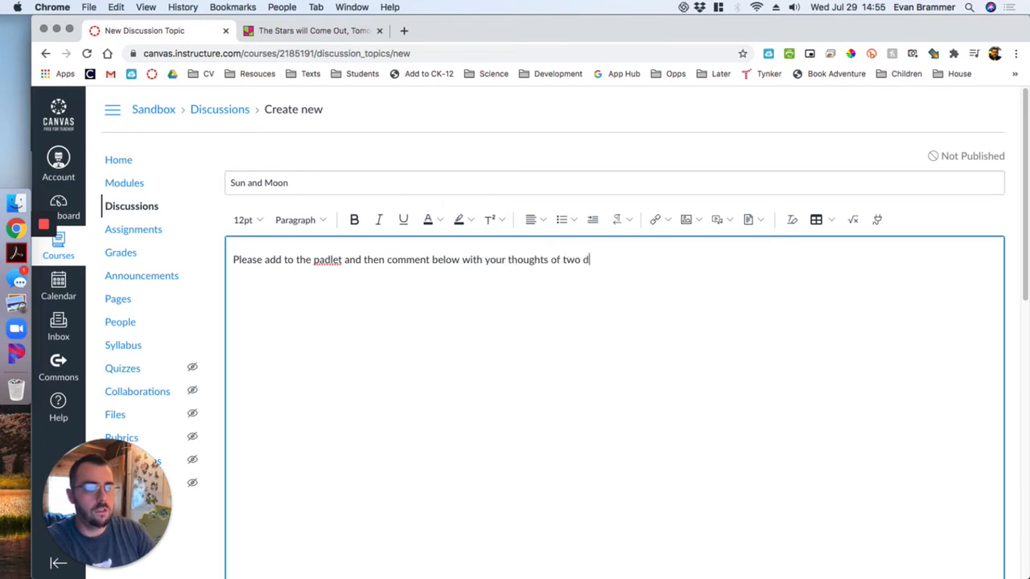
pyautogui.write('iffrent other')
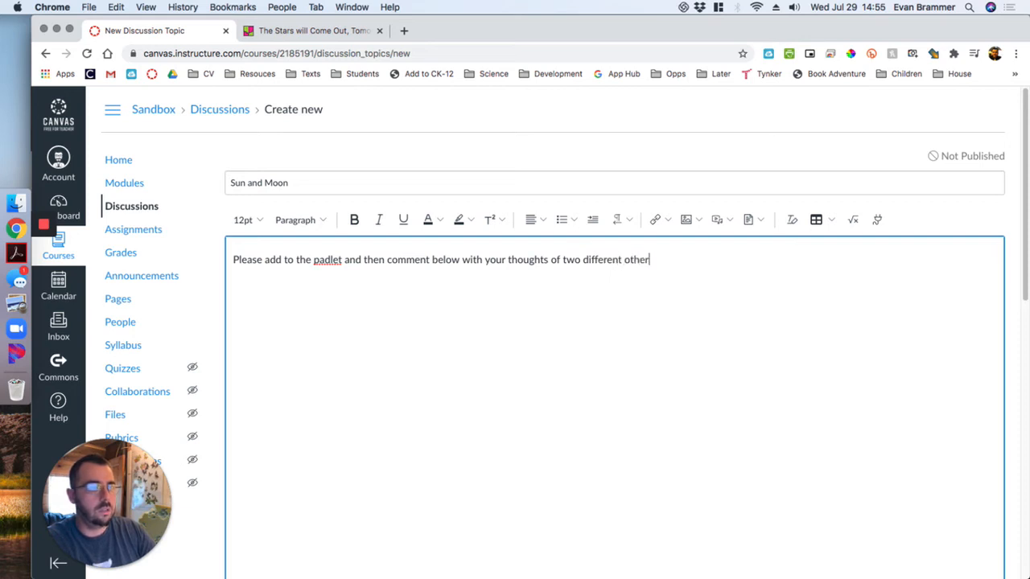
pyautogui.write(' students.')
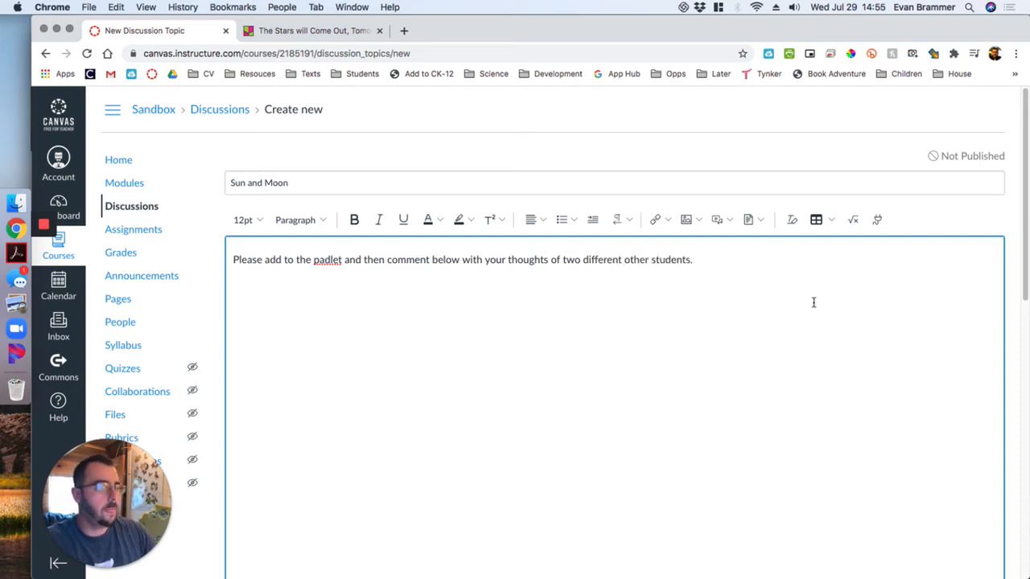
# Paste the Padlet embed code below the instruction paragraph in the HTML source and return to the rich content view
pyautogui.moveTo(233, 259); pyautogui.dragTo(908, 271)
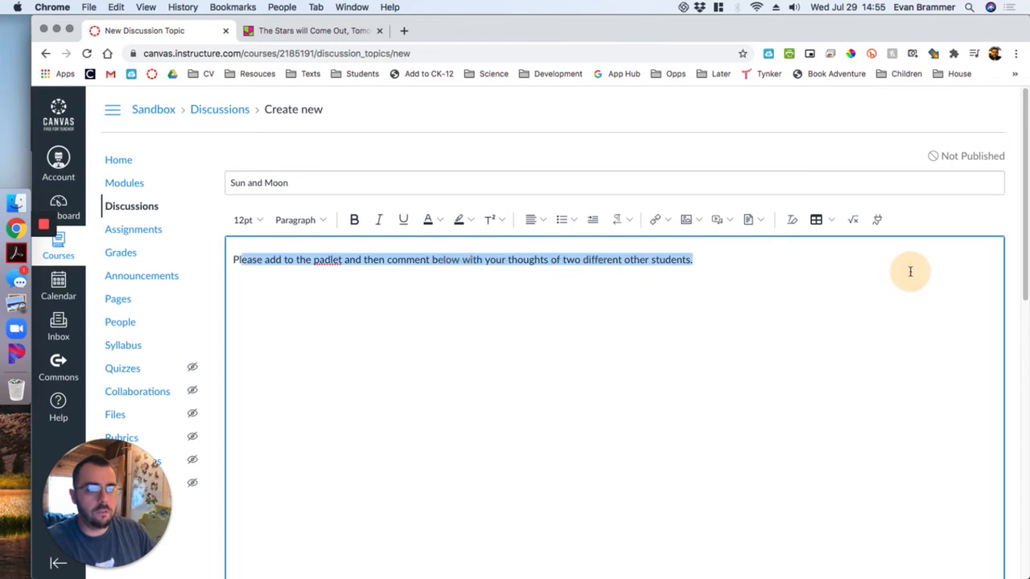
pyautogui.scroll(-3, 989, 213)
pyautogui.click(978, 519)
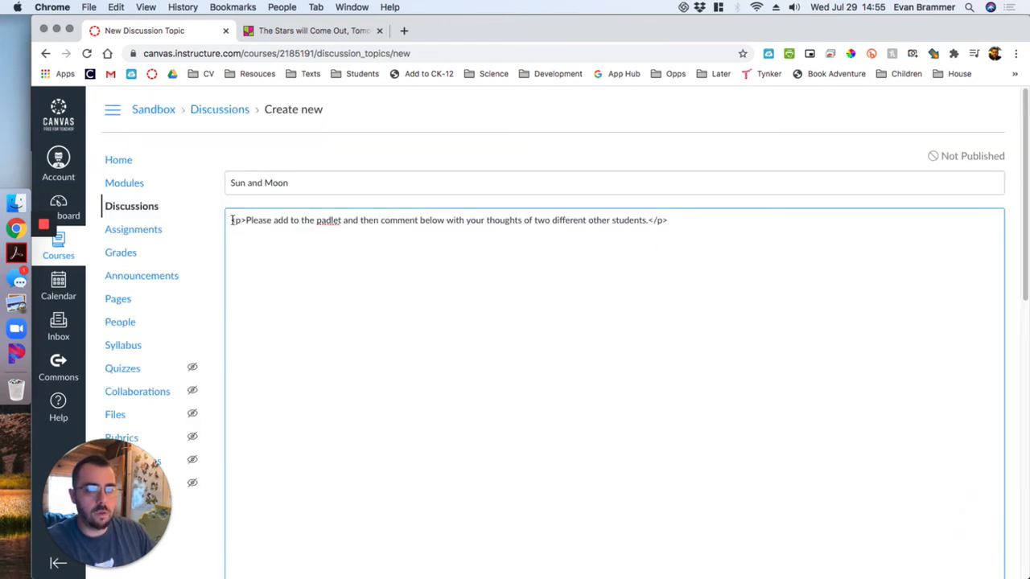
pyautogui.moveTo(230, 220); pyautogui.dragTo(720, 238)
pyautogui.click(728, 237)
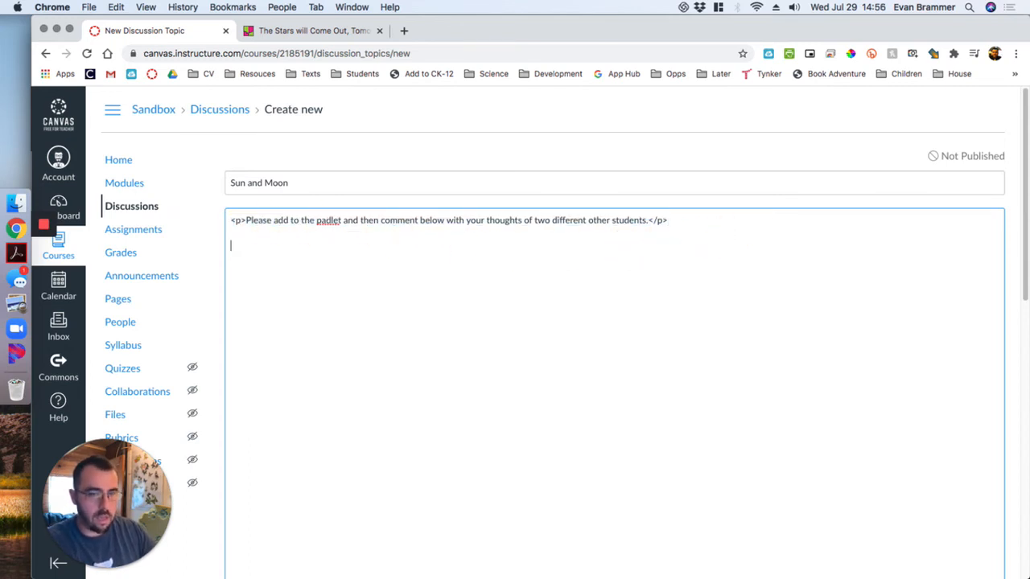
pyautogui.write('<div class="padlet-embed" style="border:1px solid rgba(0,0,0,0.1);border-radius:2px;box-sizing:border-box;overflow:hidden;position:relative;width:100%;background:#F4F4F4"><p style="padding:0;margin:0"><iframe src="https://padlet.com/embed/t88w6dezdt30hvu7" frameborder="0" allow="camera;microphone;geolocation" style="width:100%;height:608px;display:block;padding:0;margin:0"></iframe></p><div style="padding:8px;text-align:right;margin:0;"><a href="https://padlet.com?ref=embed" style="padding:0;margin:0;border:none;display:block;line-height:1;height:16px" target="_blank"><img src="https://padlet.net/embeds/made_with_padlet.png" width="86" height="16" style="padding:0;margin:0;background:none;border:none;display:inline;box-shadow:none" alt="Made with Padlet"></a></div></div>')
pyautogui.scroll(-5, 884, 241)
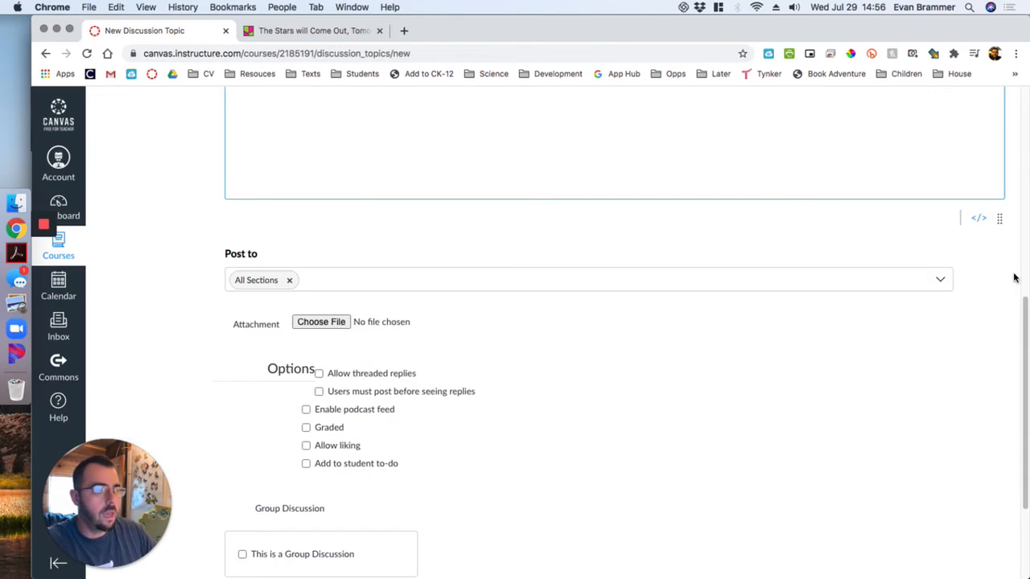
pyautogui.click(980, 220)
pyautogui.scroll(10, 738, 358)
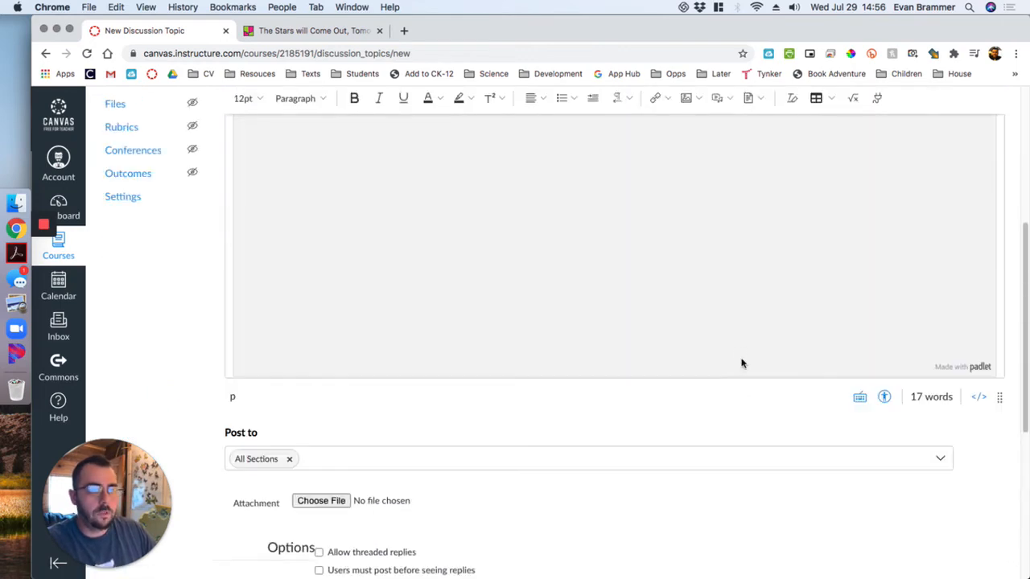
# Insert the label "Instructions:" before the sentence above the Padlet and make the label bold
pyautogui.moveTo(230, 259); pyautogui.dragTo(793, 265)
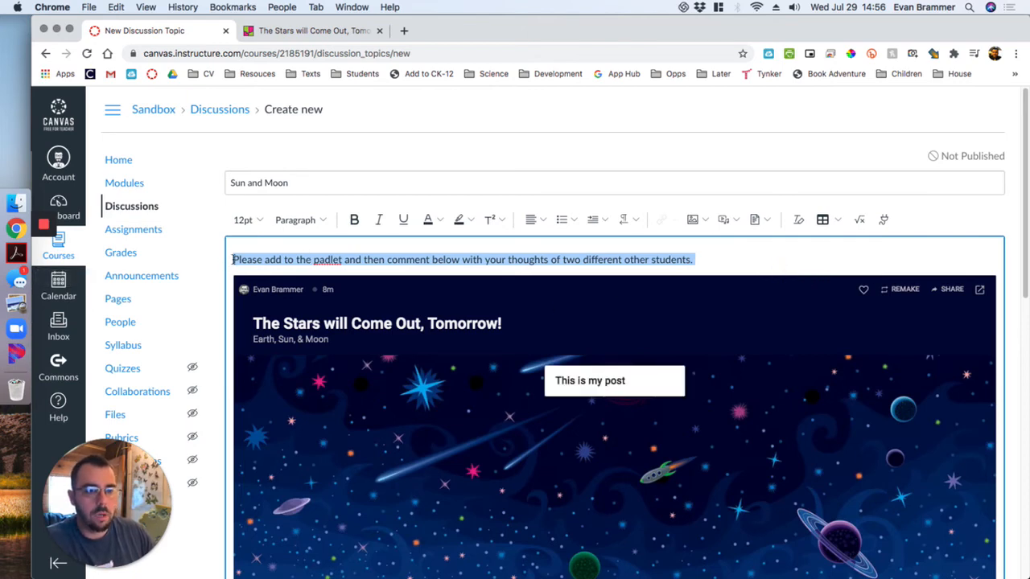
pyautogui.click(232, 259)
pyautogui.write('Instructio')
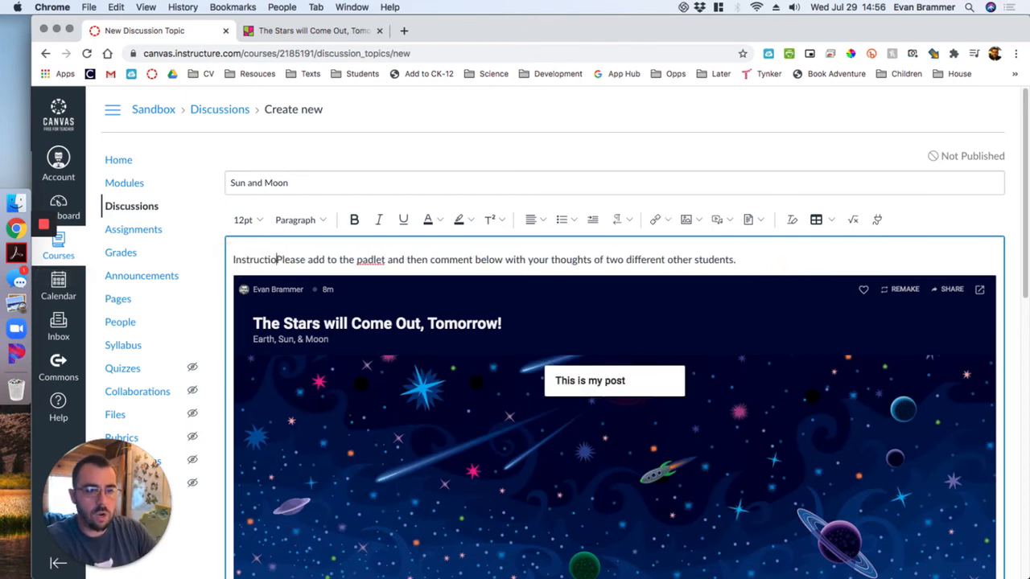
pyautogui.write('ns:')
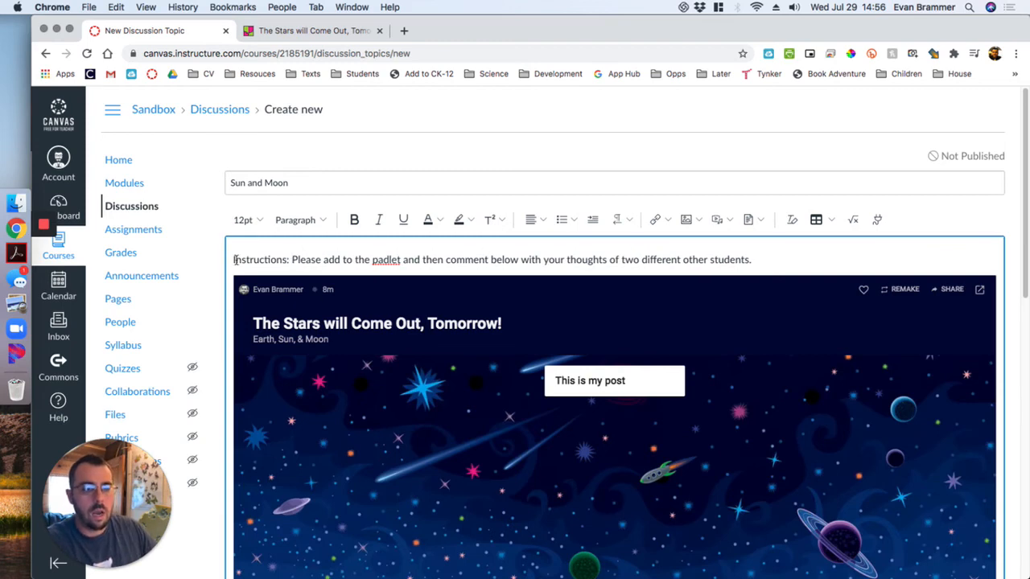
pyautogui.moveTo(232, 259); pyautogui.dragTo(290, 259)
pyautogui.click(354, 219)
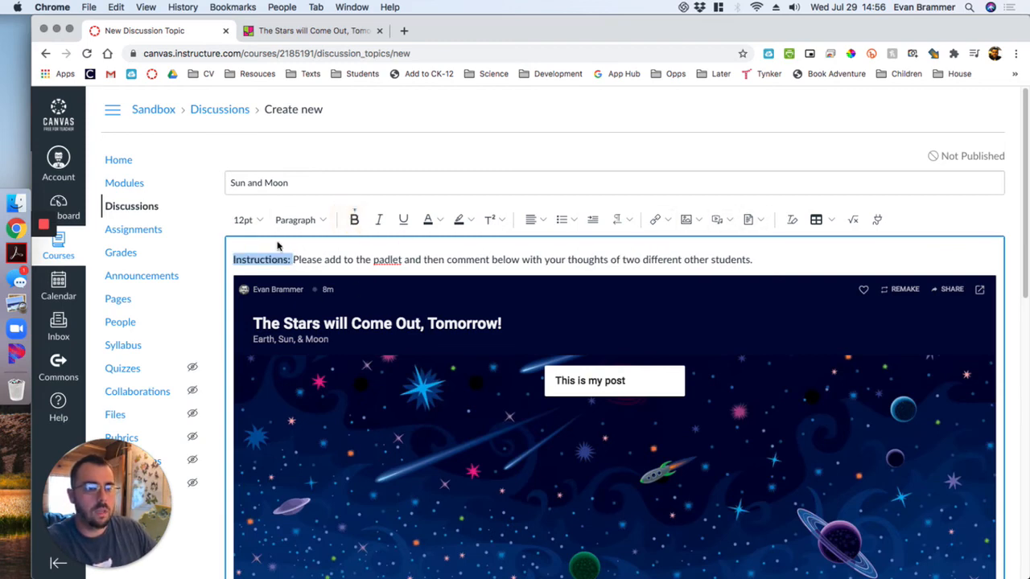
# Save and publish the Sun and Moon discussion, and view the embedded Padlet on its page
pyautogui.scroll(-15, 1022, 185)
pyautogui.scroll(3, 1018, 241)
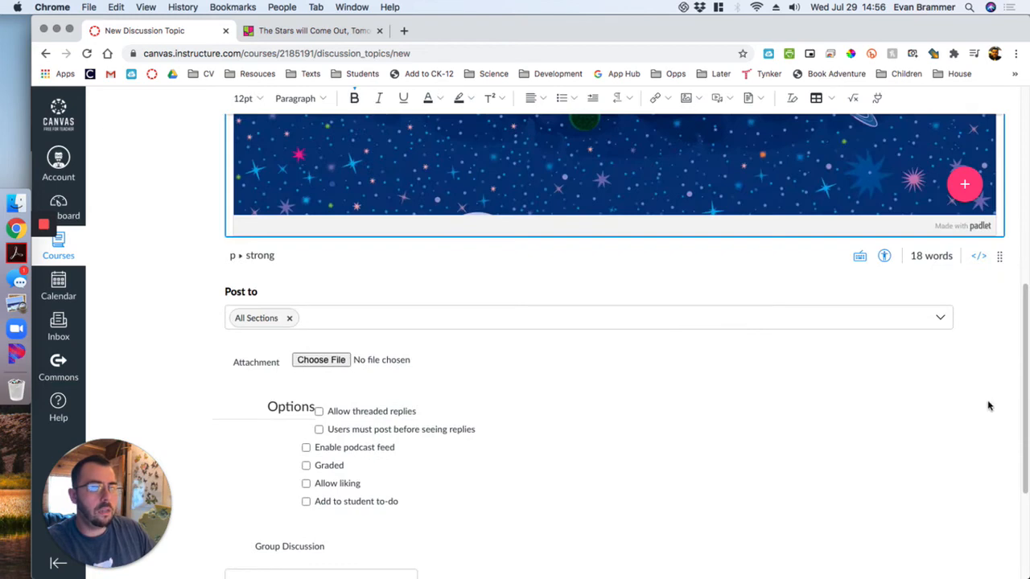
pyautogui.scroll(-3, 988, 442)
pyautogui.click(960, 545)
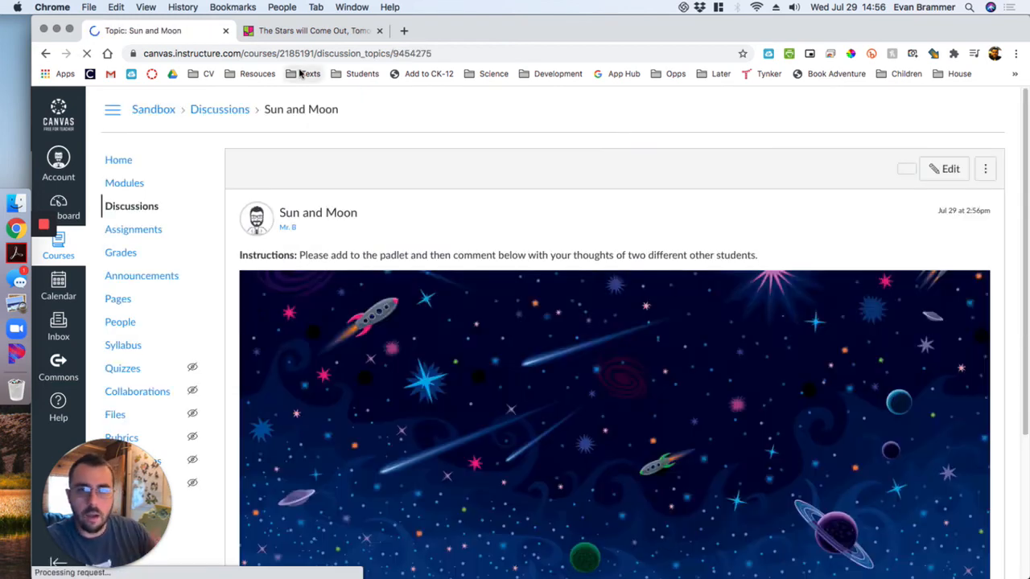
pyautogui.scroll(-2, 912, 190)
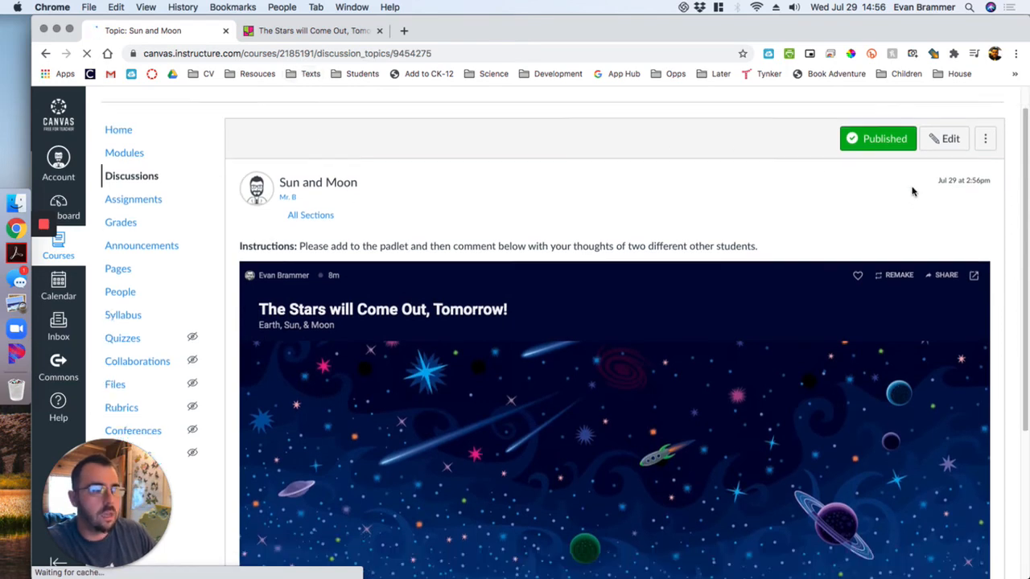
pyautogui.scroll(-2, 493, 202)
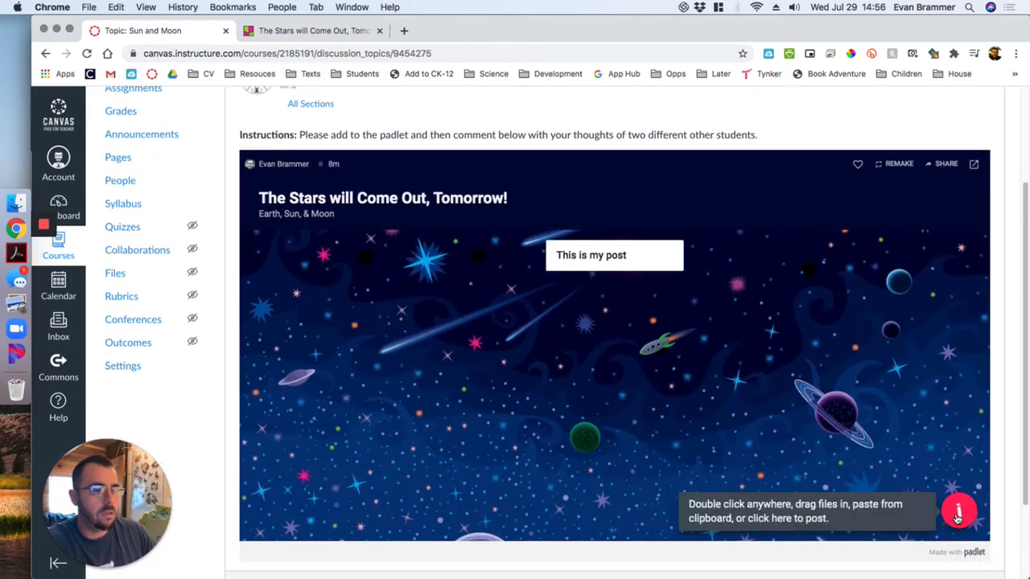
# Add a post titled "Here is my contribution" to the Padlet embedded in the discussion
pyautogui.click(956, 510)
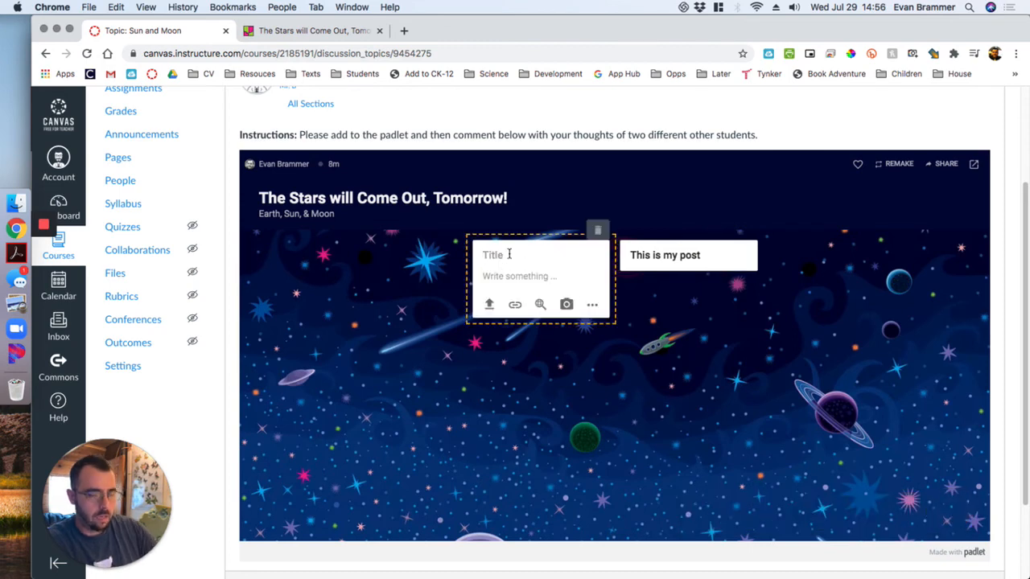
pyautogui.write('Here is my contribution')
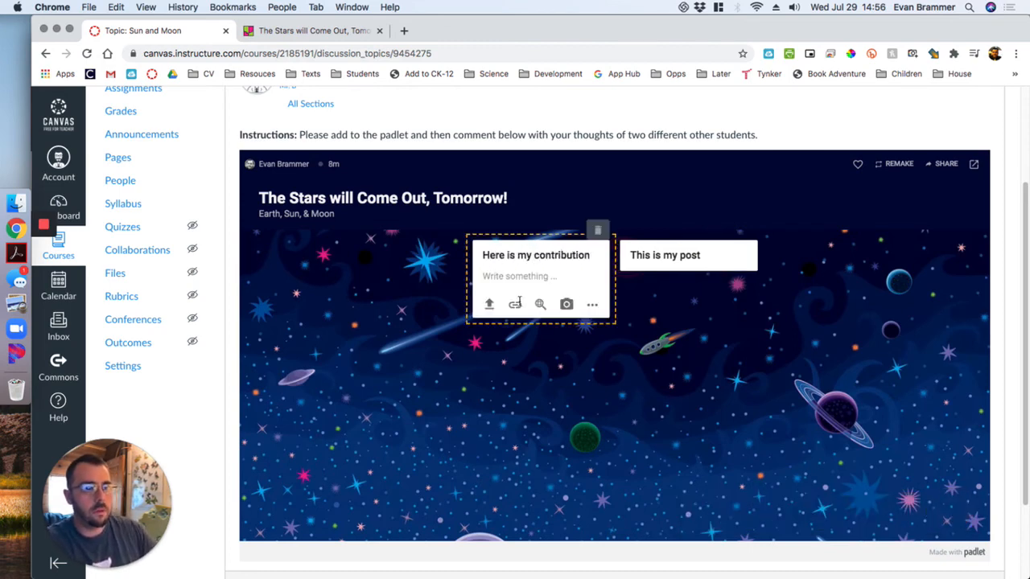
pyautogui.click(586, 369)
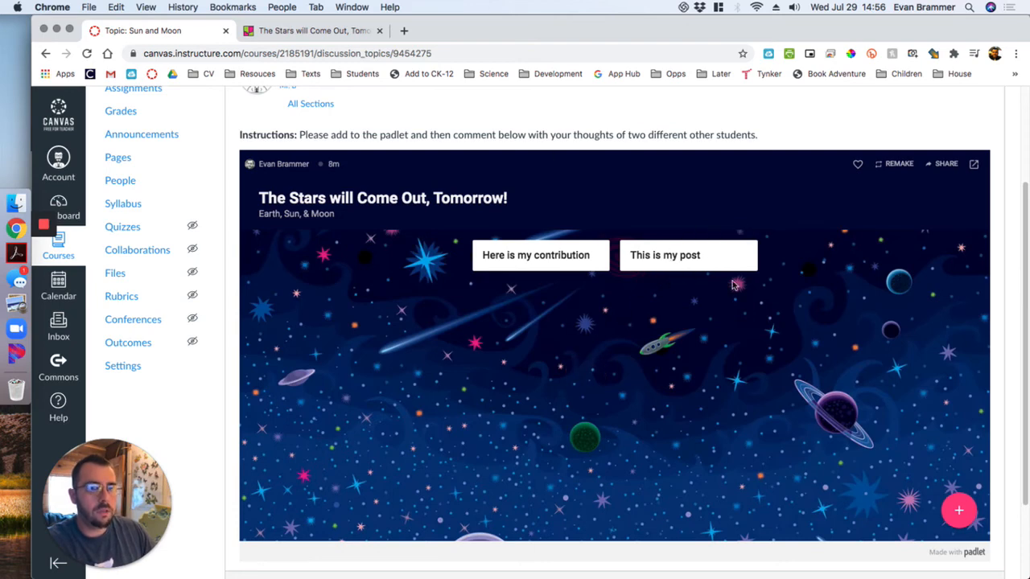
# Post a reply below the embedded Padlet in the discussion, saying that the phenomena a named classmate found was fascinating
pyautogui.scroll(-3, 734, 227)
pyautogui.click(333, 525)
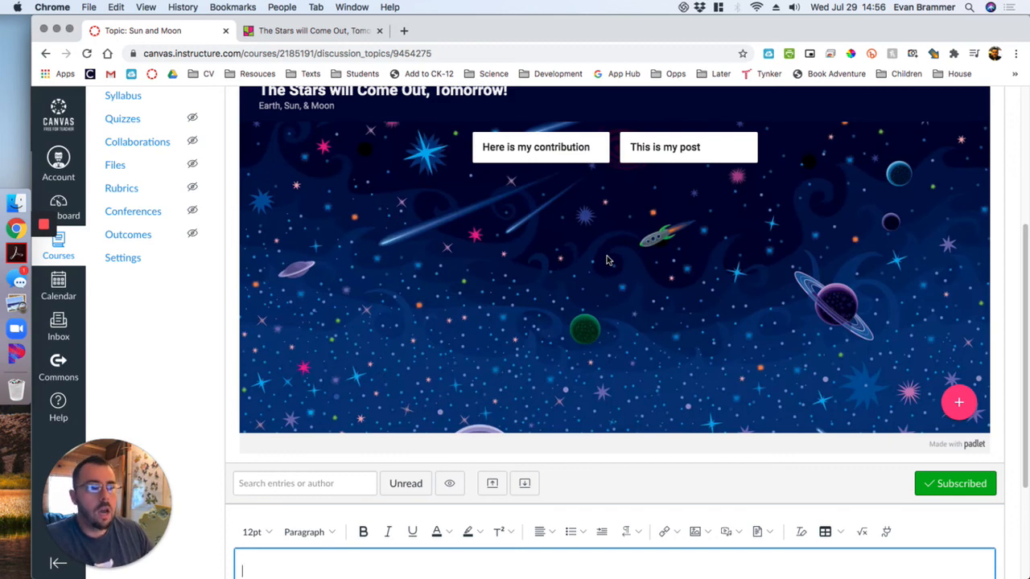
pyautogui.scroll(-1, 607, 260)
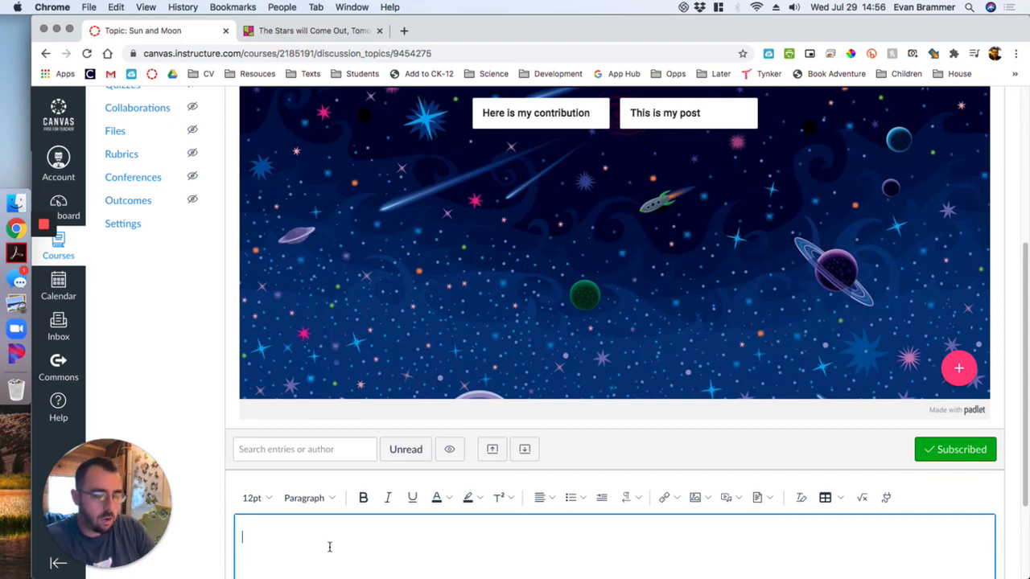
pyautogui.write('he phenome')
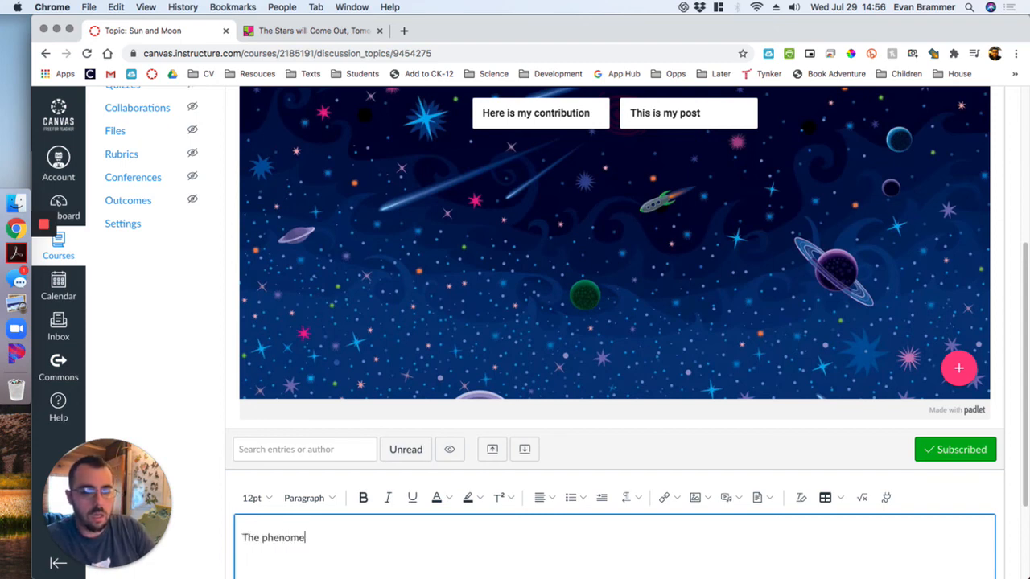
pyautogui.write('na ')
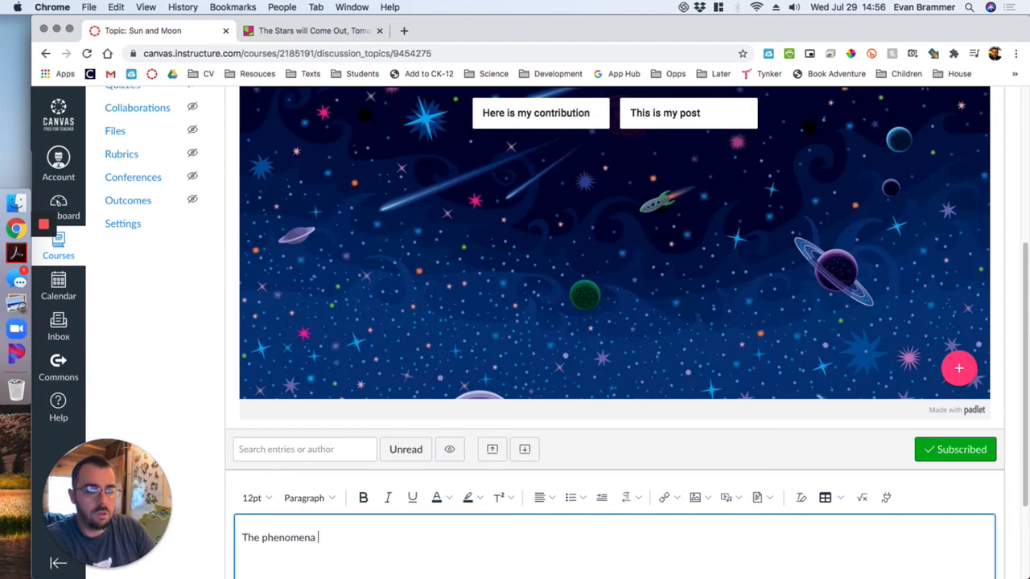
pyautogui.write('Suzie found was fascinating.')
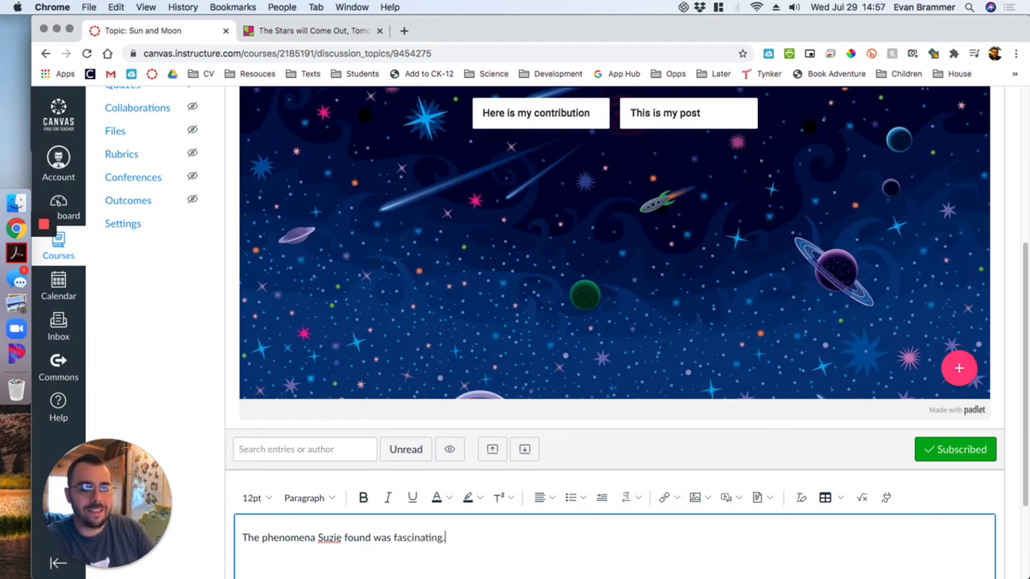
pyautogui.scroll(-3, 686, 443)
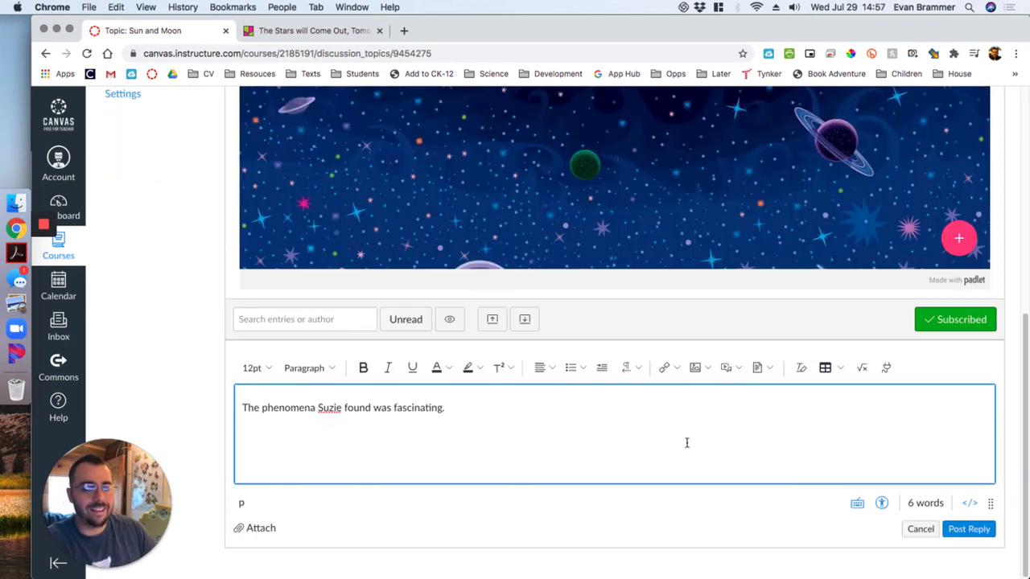
pyautogui.click(968, 528)
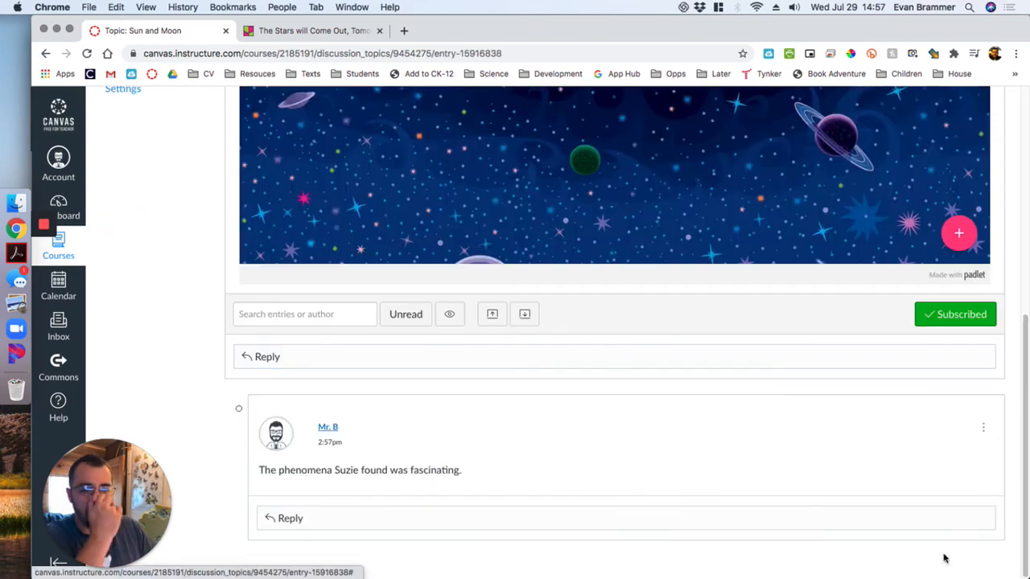
pyautogui.scroll(3, 370, 506)
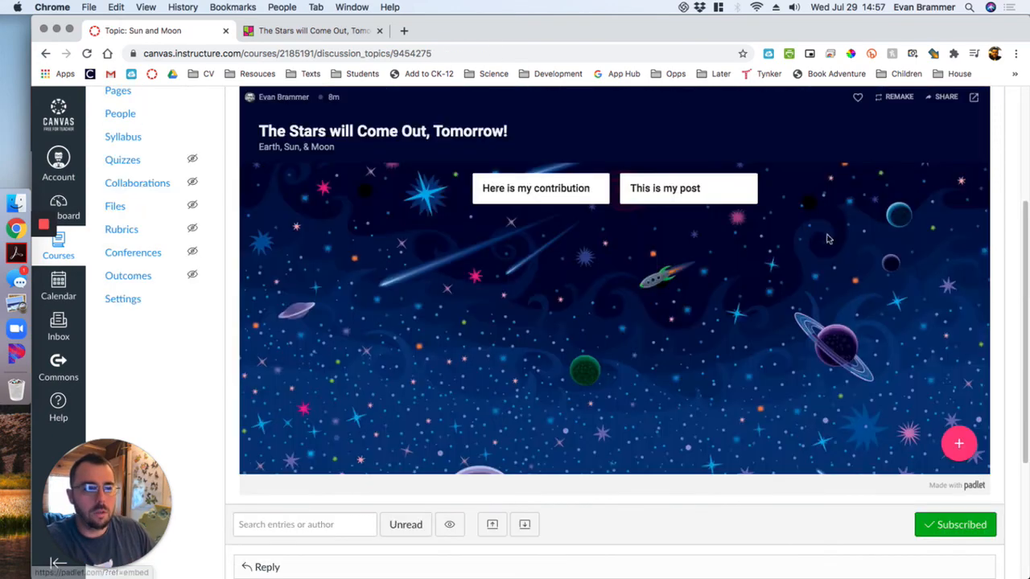
pyautogui.scroll(-3, 529, 228)
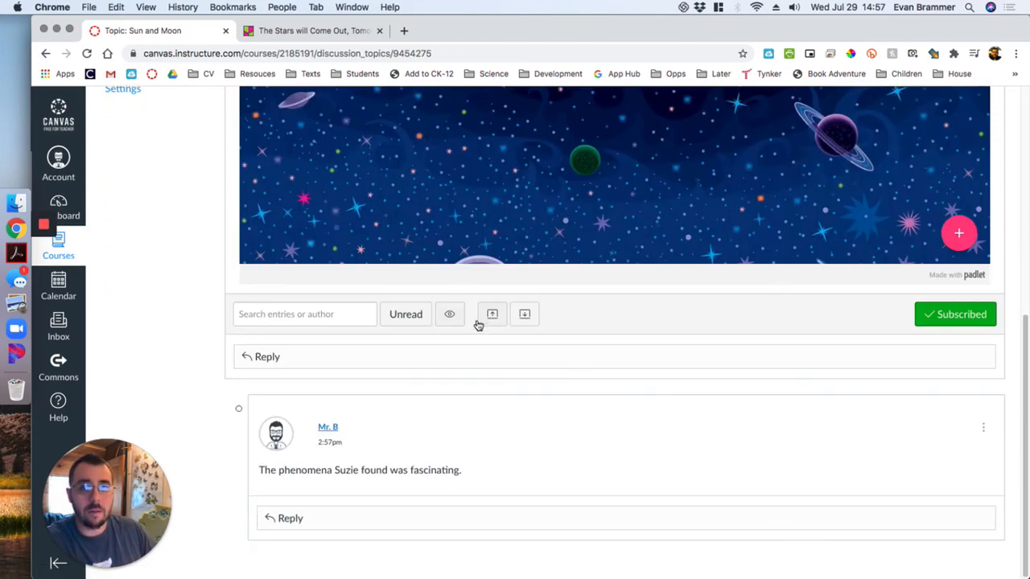